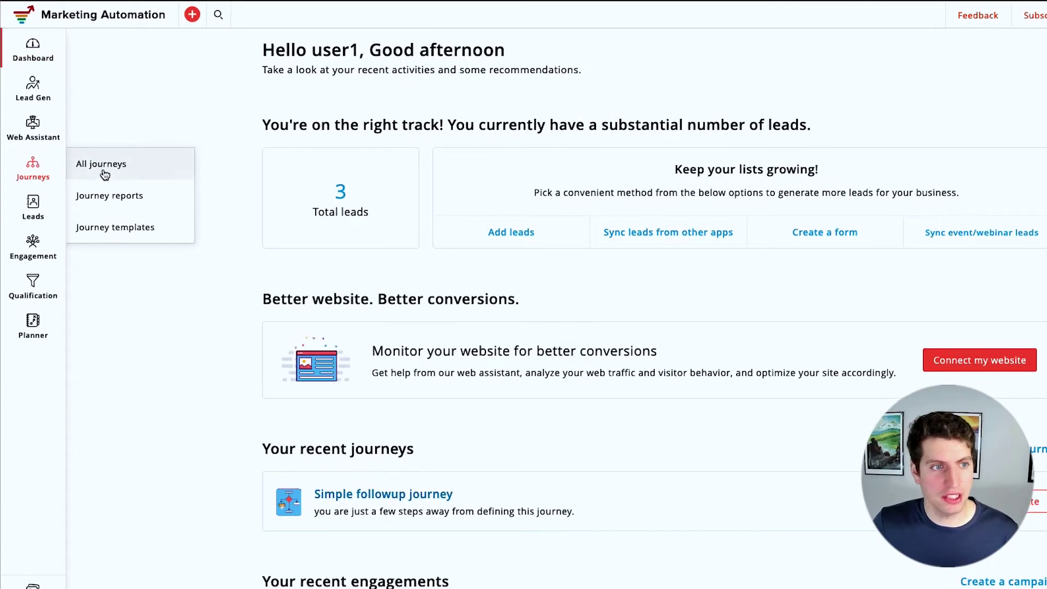
From All journeys, start a new journey and browse the pre-built templates gallery
left_click(102, 167)
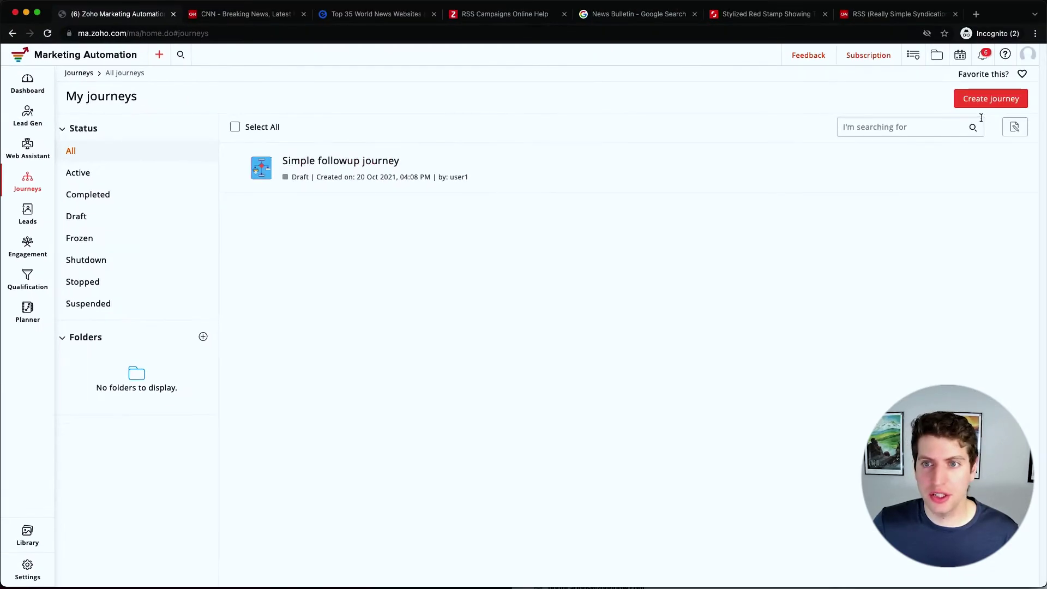
left_click(986, 105)
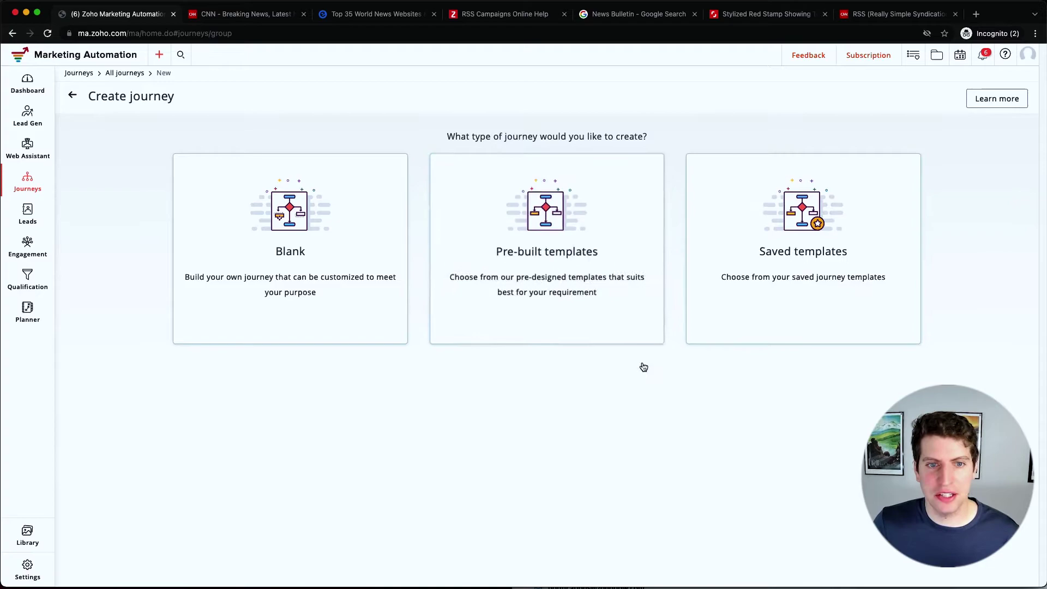
left_click(590, 246)
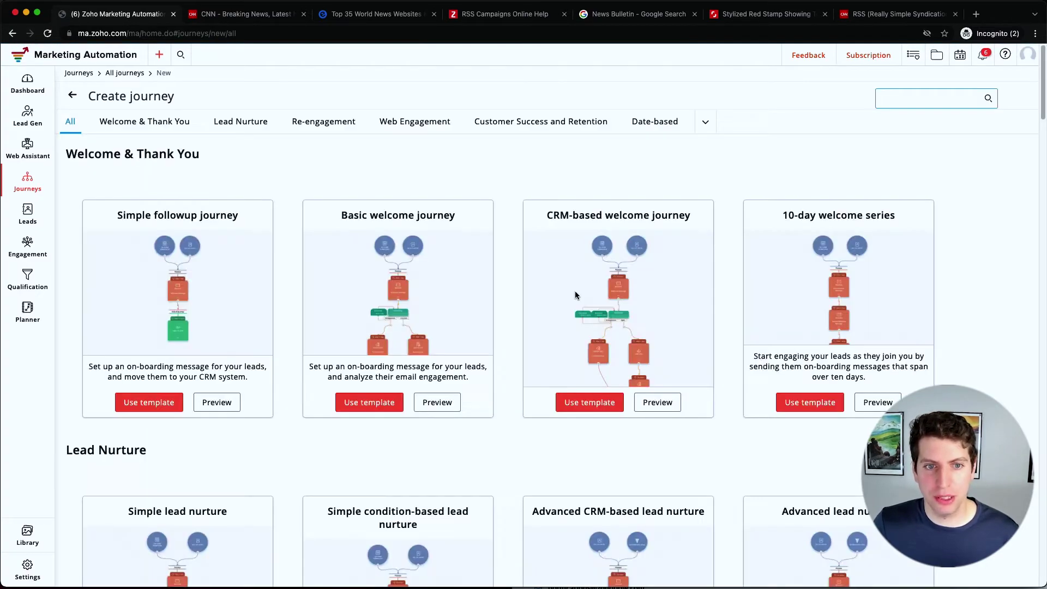
scroll(649, 370, "down", 3)
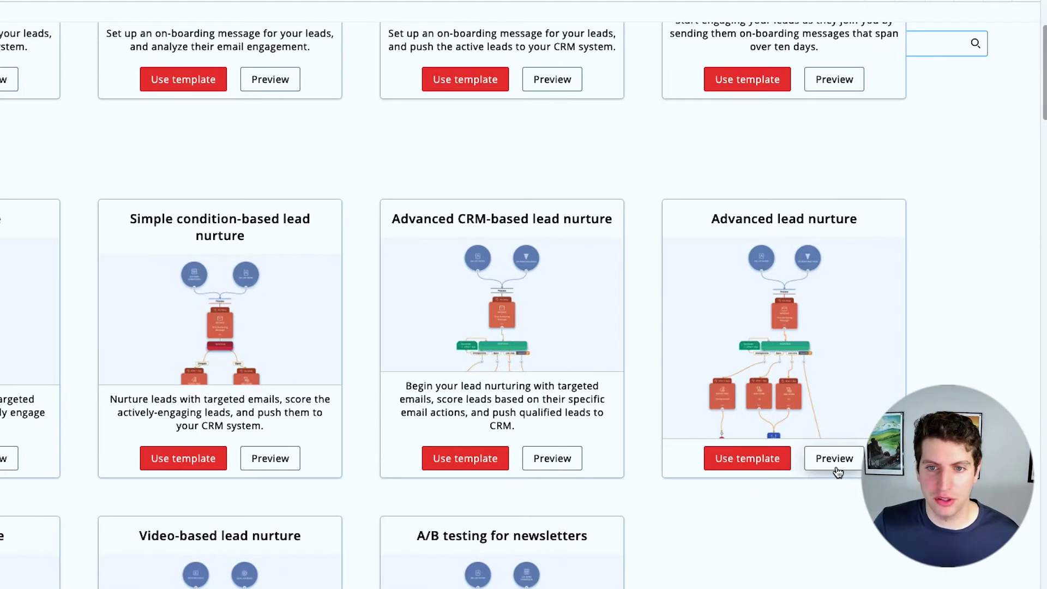
left_click(836, 468)
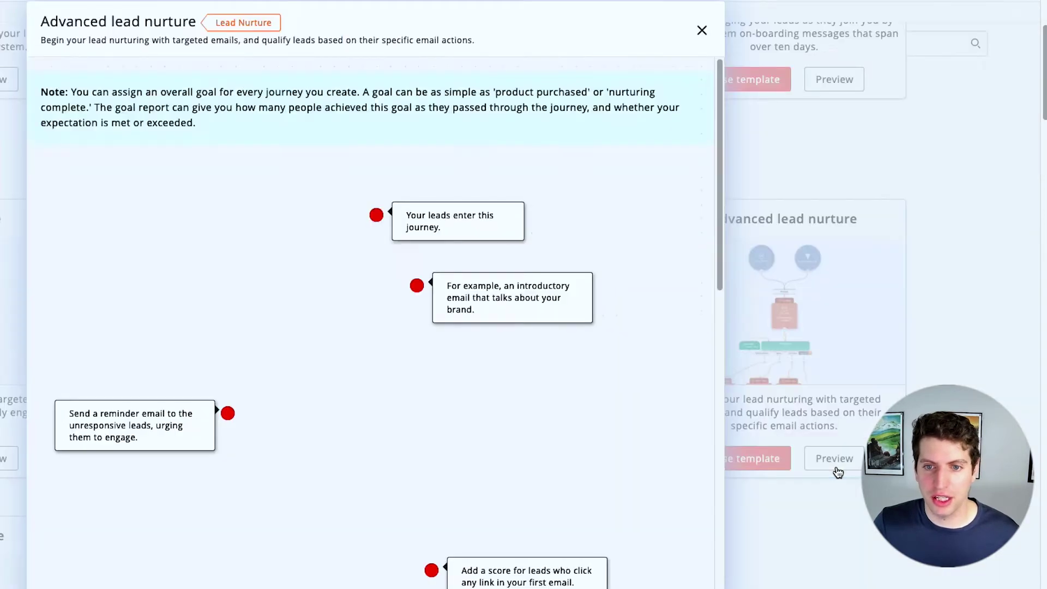
scroll(785, 168, "down", 1)
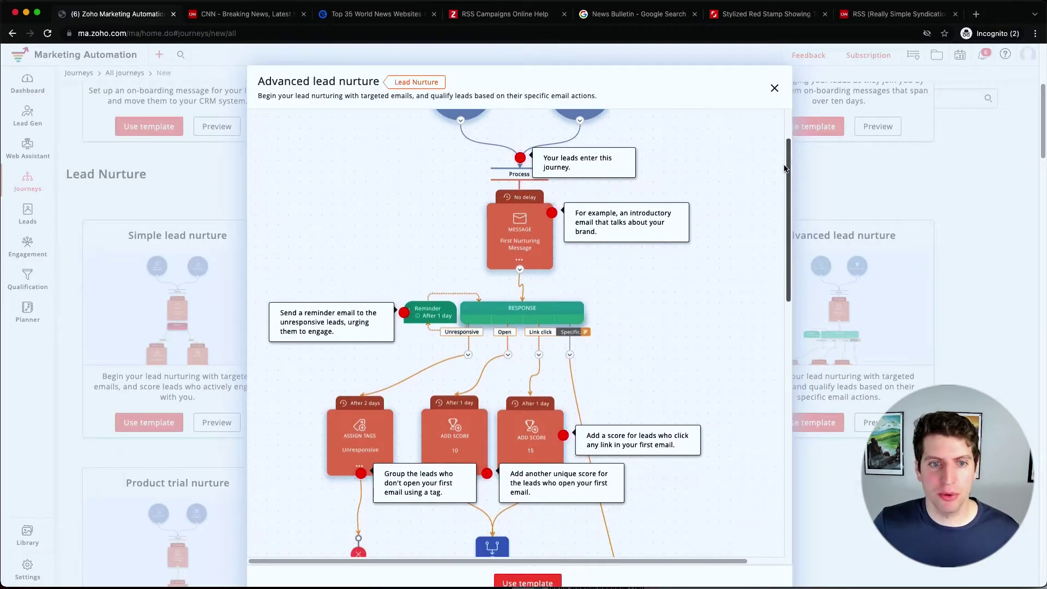
mouse_move(785, 167)
left_mouse_down()
mouse_move(810, 431)
mouse_move(794, 143)
left_mouse_up()
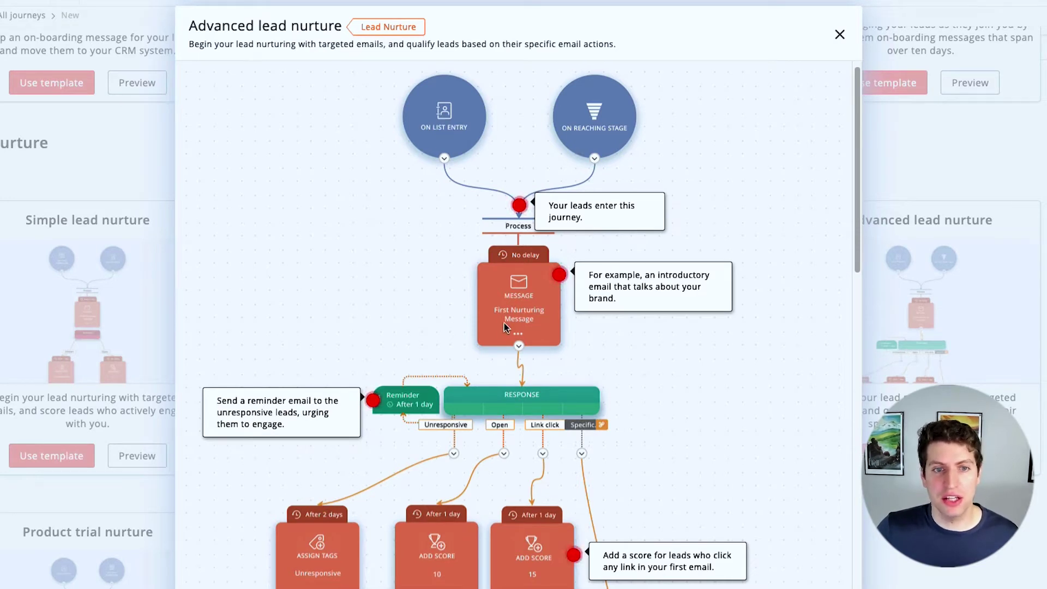
scroll(513, 297, "down", 1)
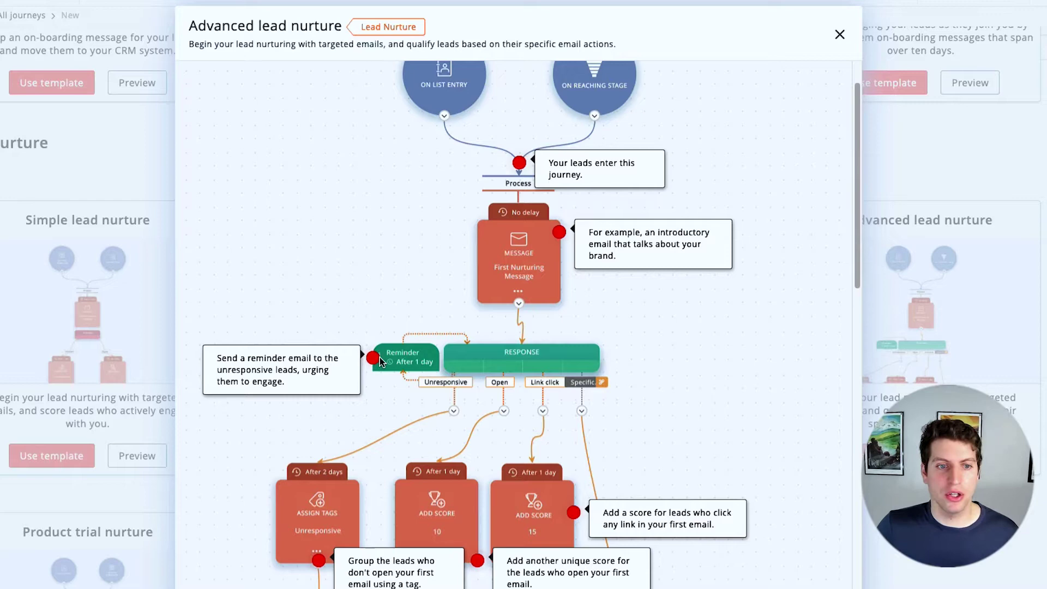
scroll(384, 353, "down", 1)
scroll(432, 315, "down", 2)
scroll(445, 287, "down", 1)
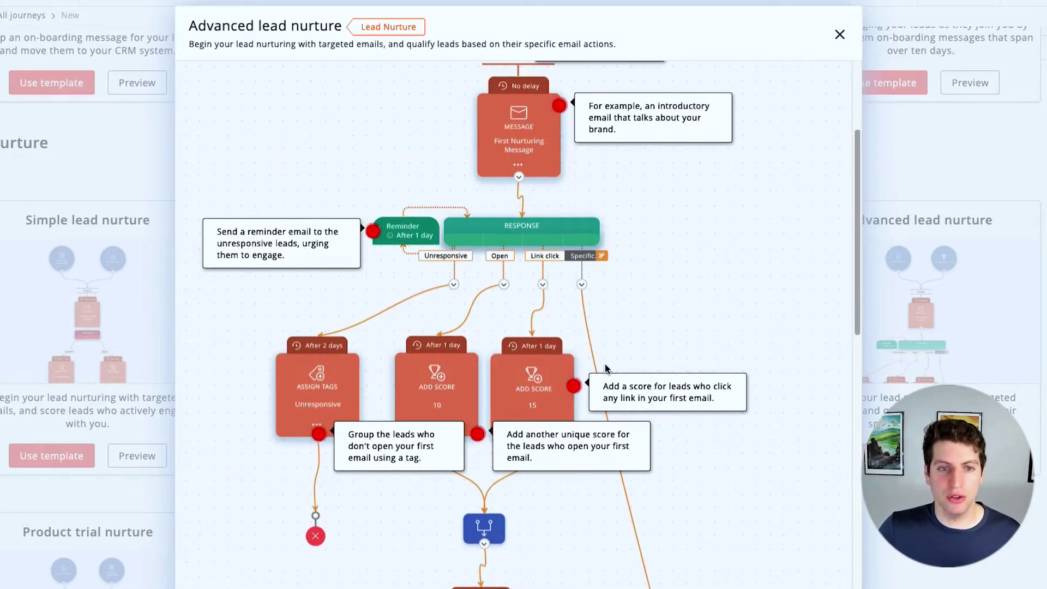
scroll(605, 368, "down", 2)
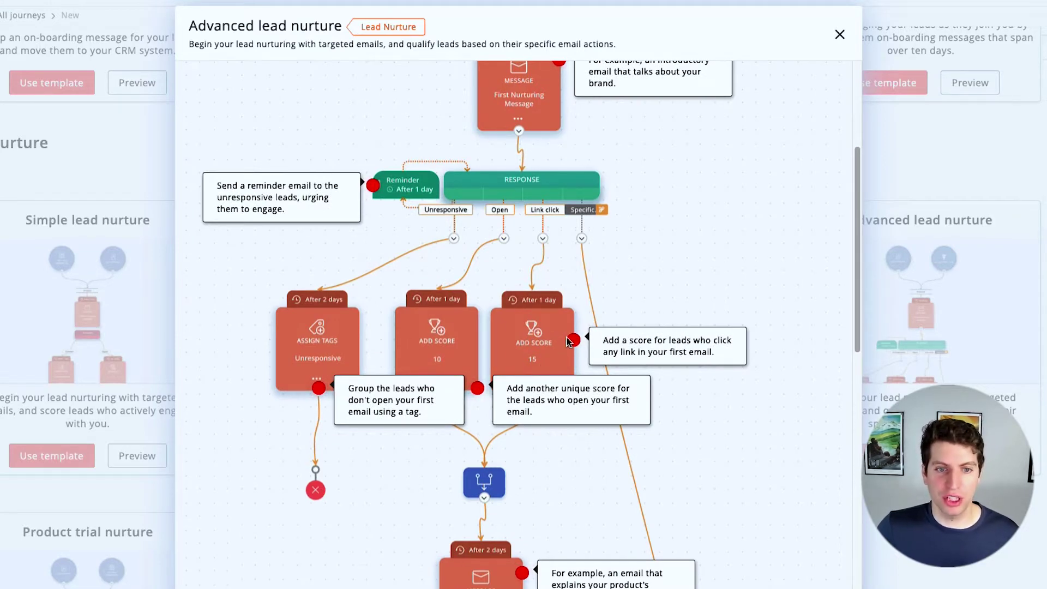
scroll(424, 319, "down", 1)
scroll(449, 307, "down", 2)
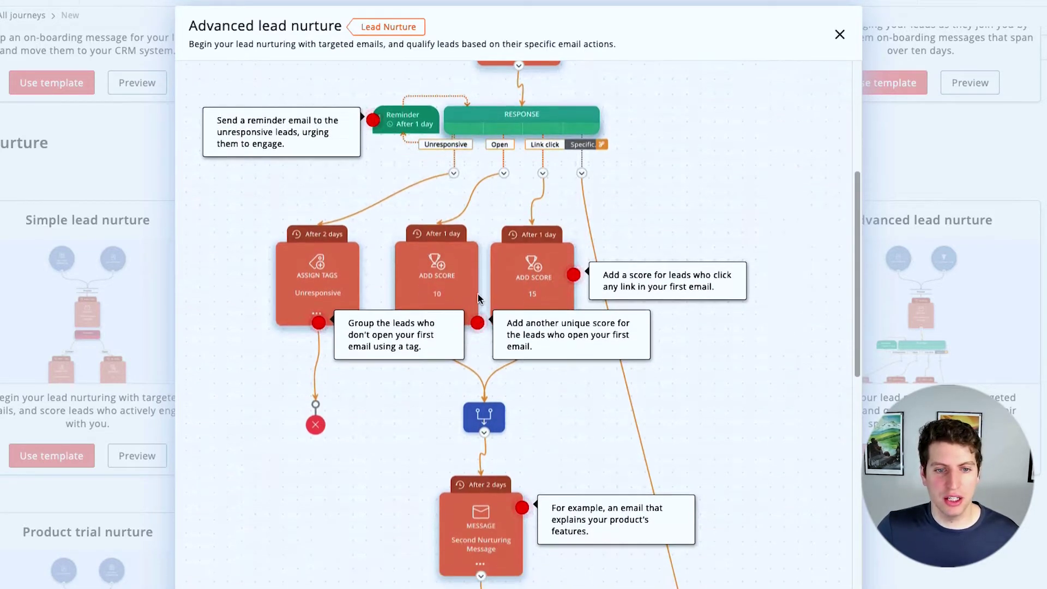
scroll(500, 286, "down", 3)
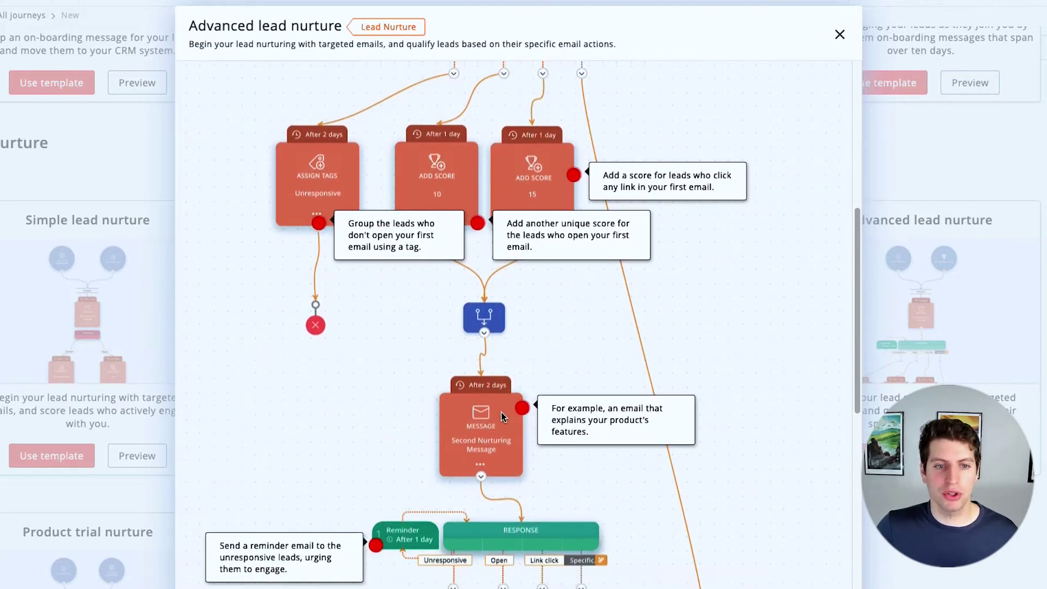
scroll(478, 434, "down", 2)
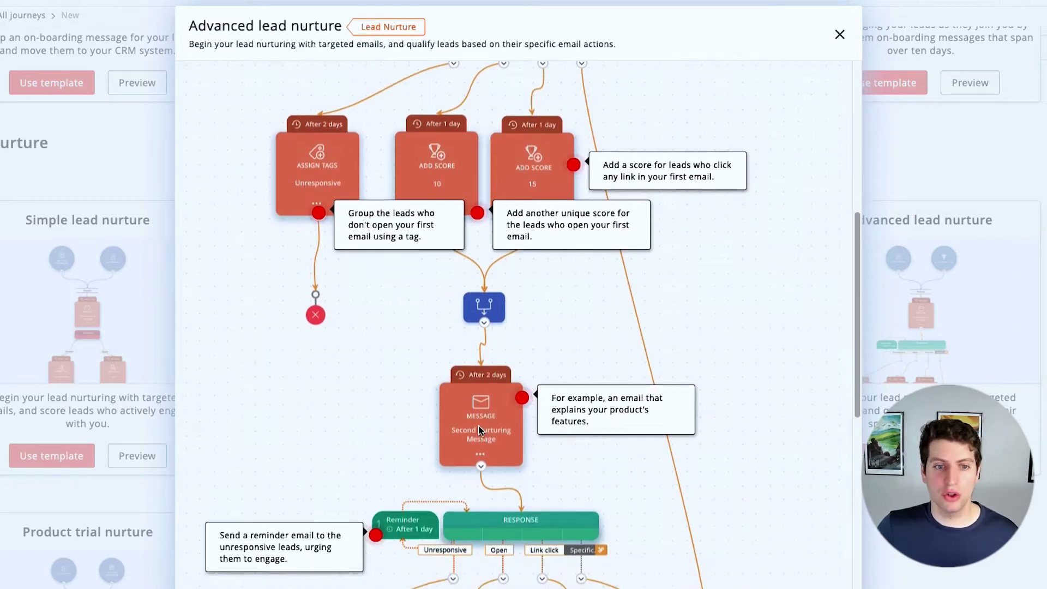
scroll(461, 266, "up", 5)
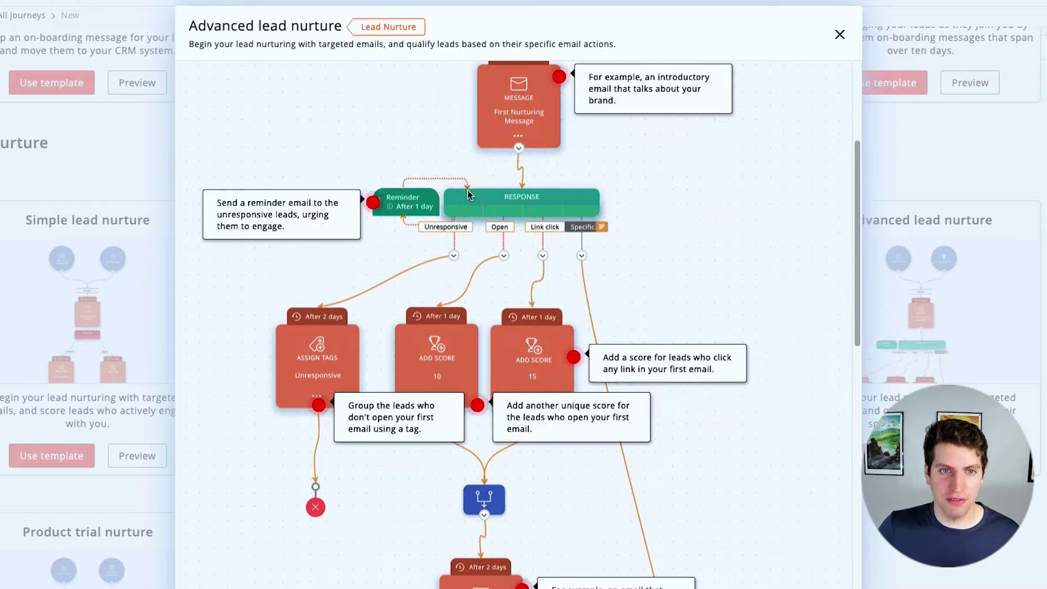
scroll(512, 406, "down", 8)
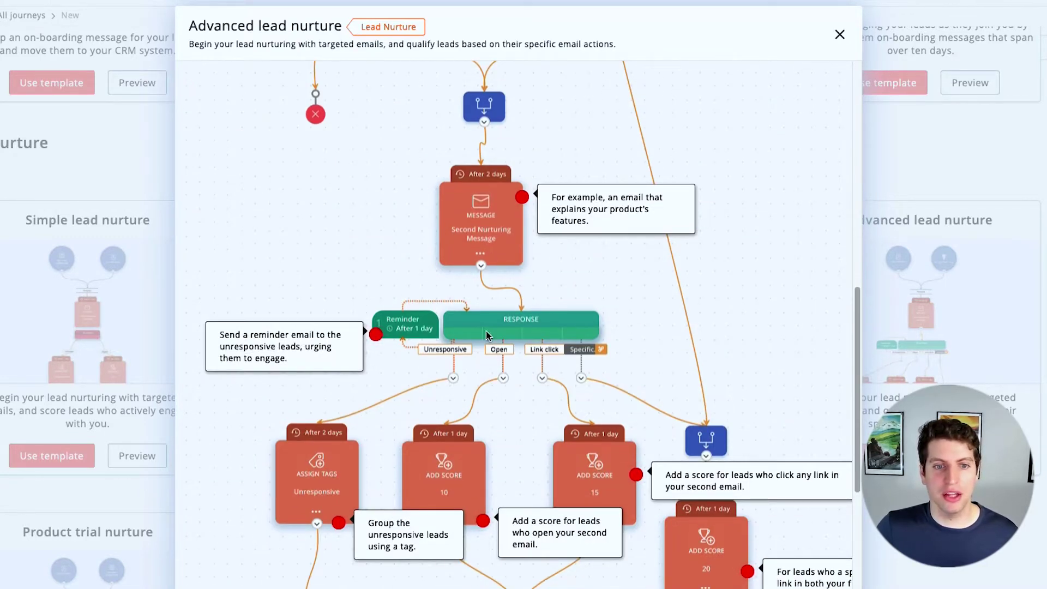
scroll(486, 331, "up", 1)
scroll(572, 245, "up", 7)
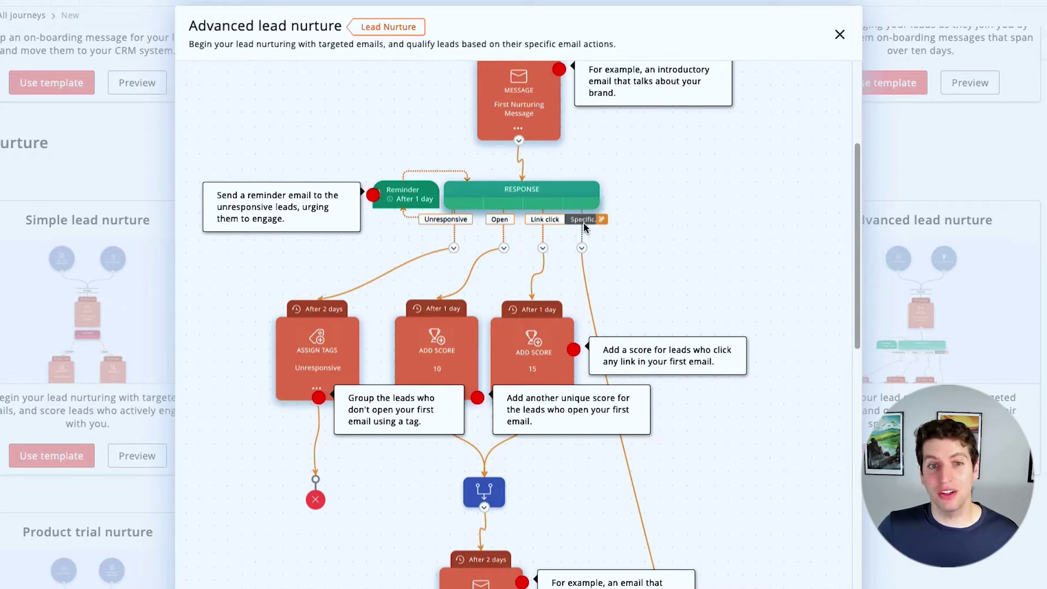
scroll(583, 223, "down", 5)
scroll(583, 223, "down", 8)
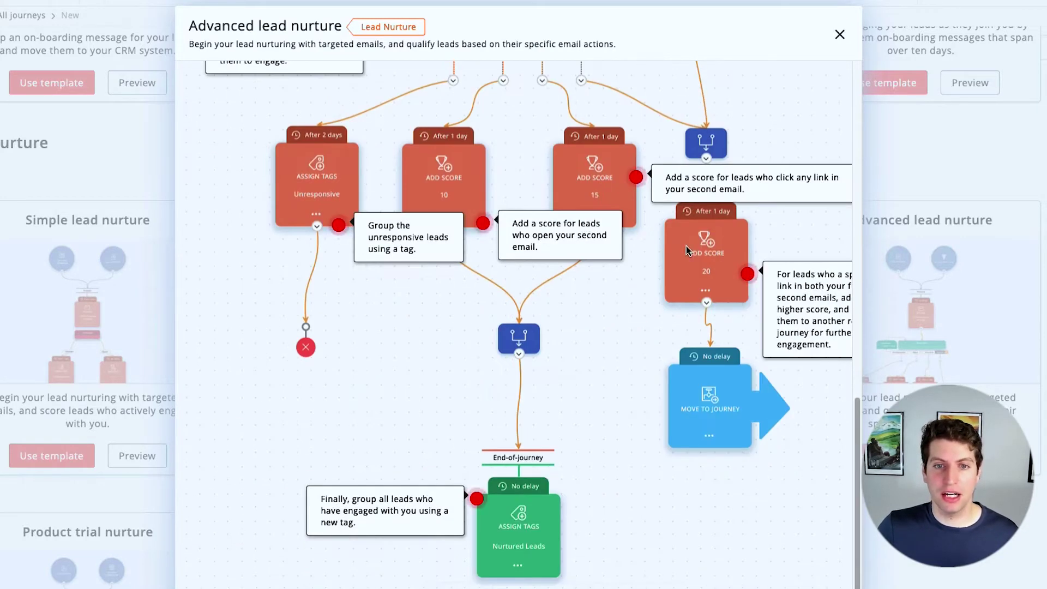
scroll(686, 246, "up", 2)
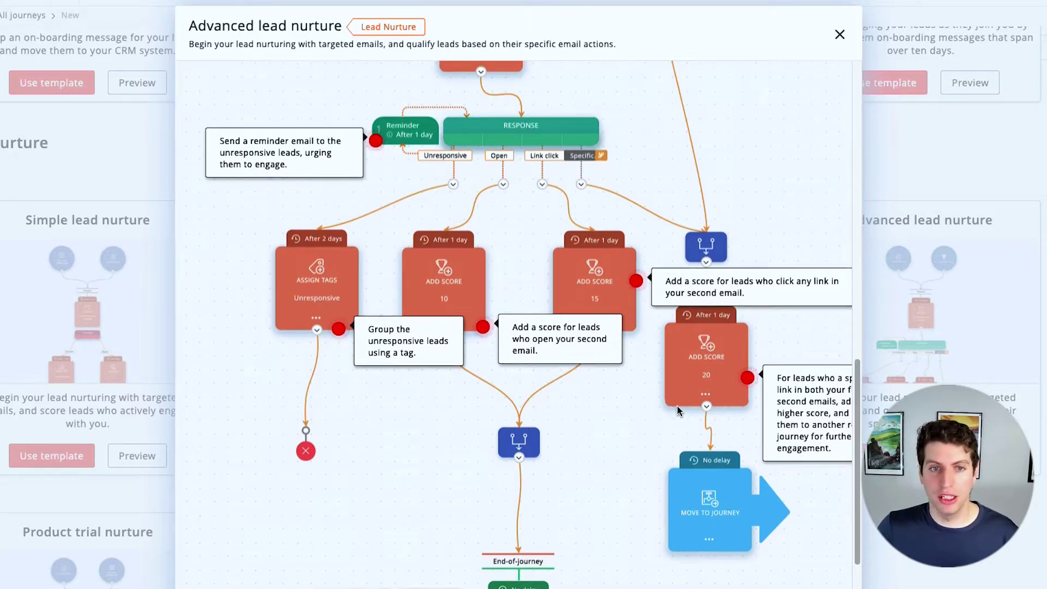
scroll(703, 458, "up", 5)
scroll(678, 406, "up", 2)
scroll(666, 397, "up", 7)
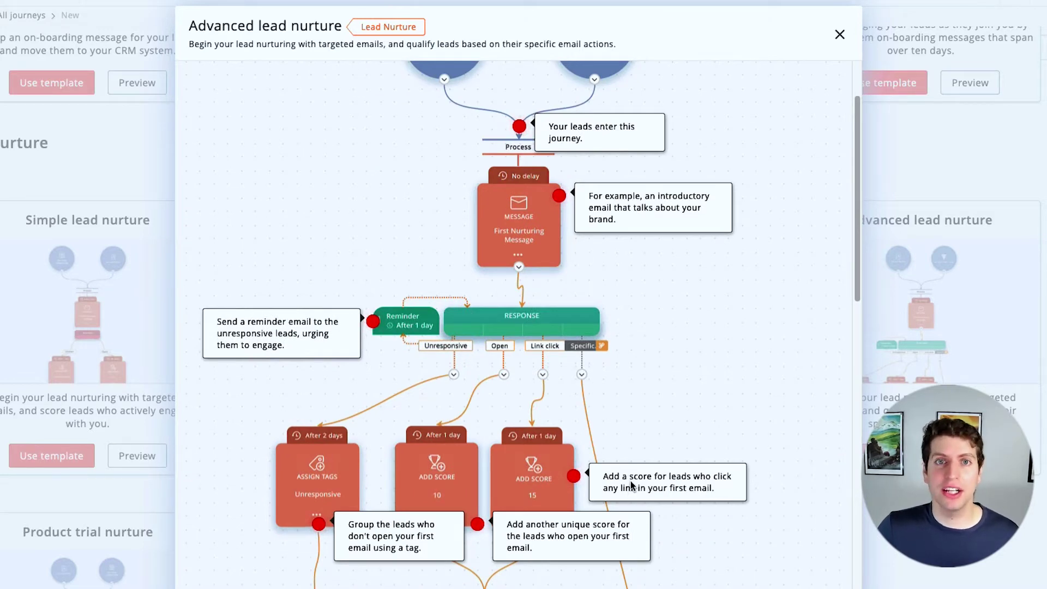
scroll(631, 484, "down", 5)
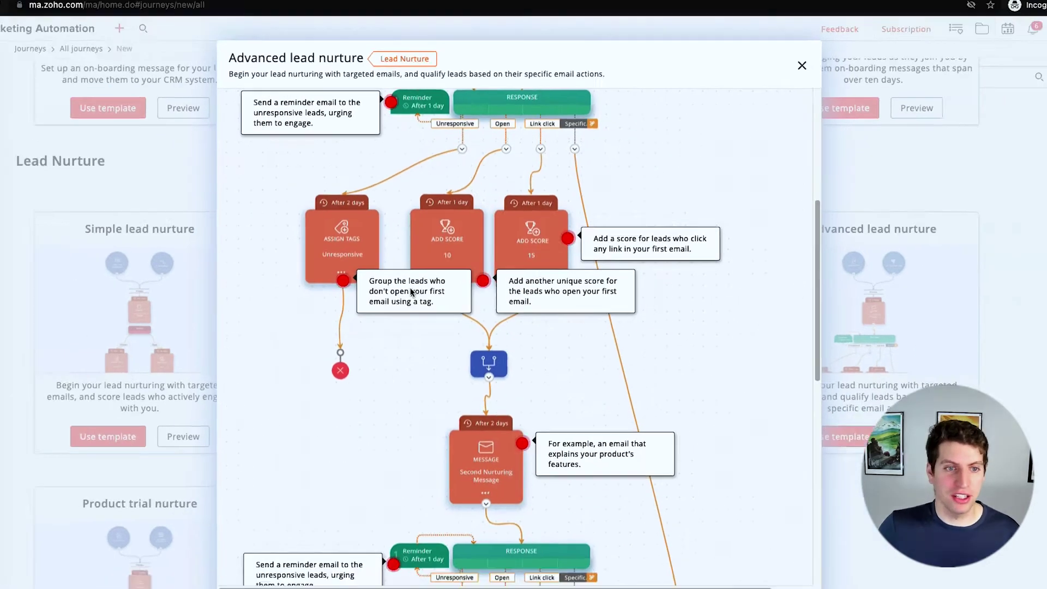
scroll(458, 344, "down", 3)
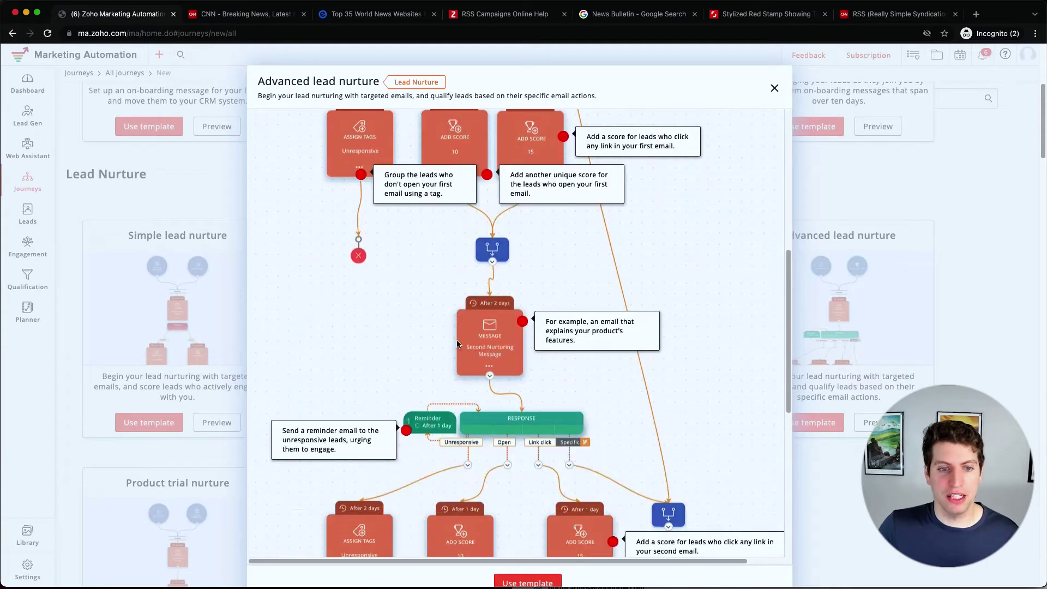
scroll(492, 414, "down", 5)
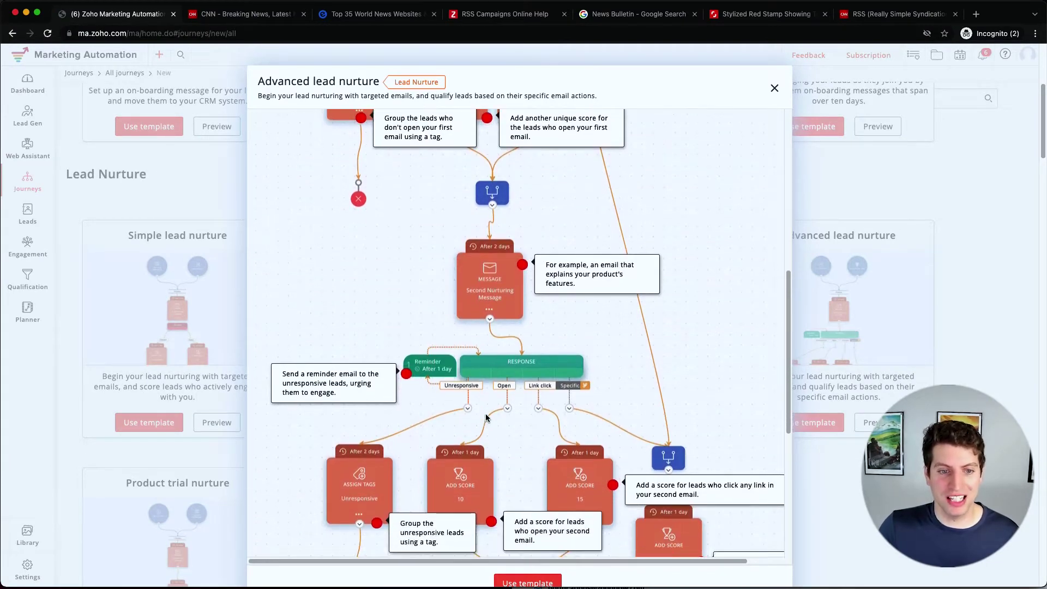
scroll(560, 376, "down", 2)
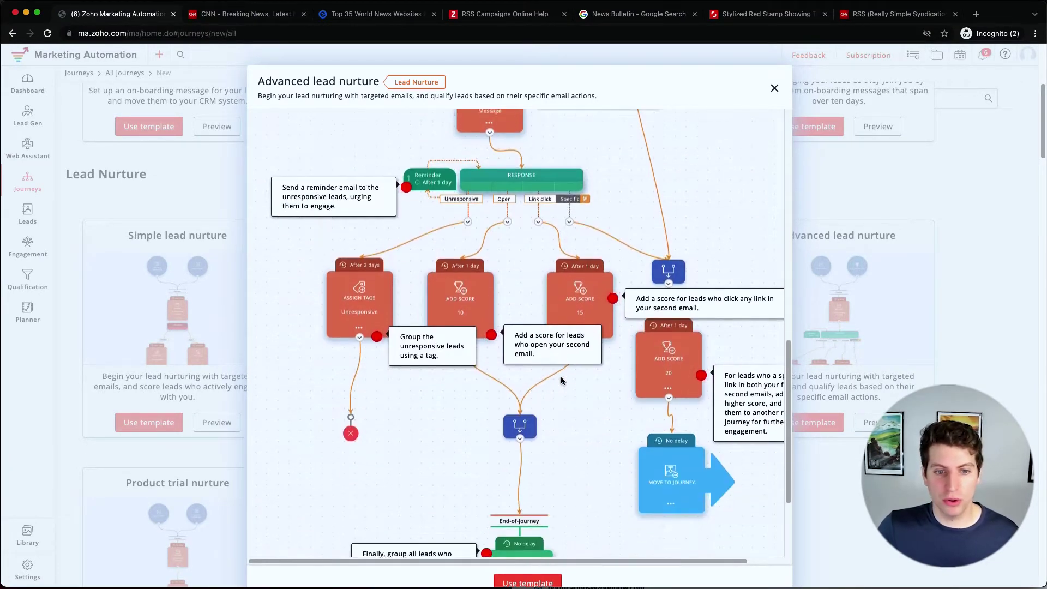
scroll(560, 376, "down", 2)
scroll(541, 325, "down", 1)
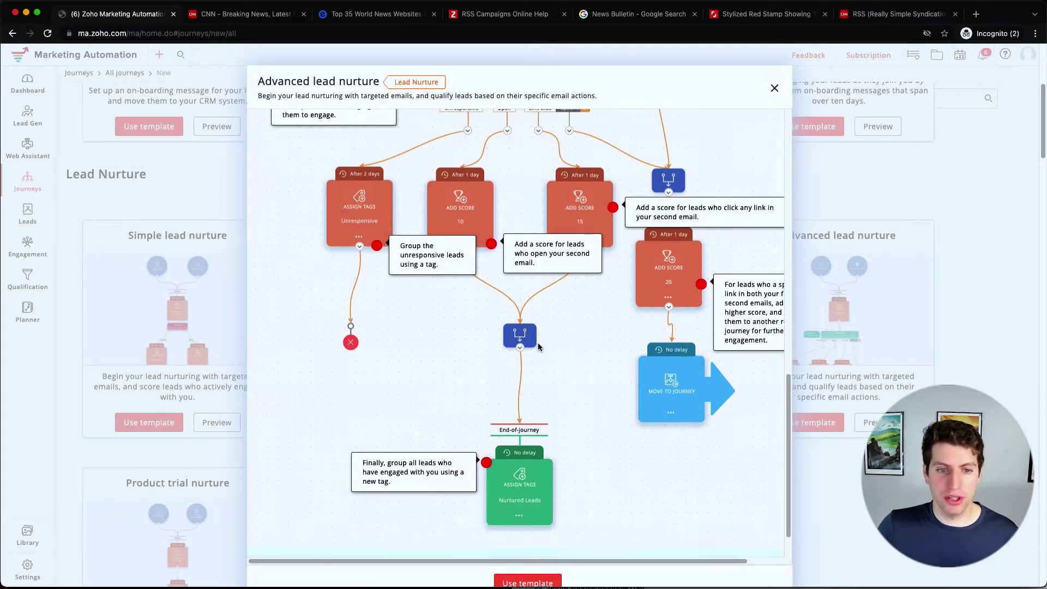
scroll(538, 343, "down", 2)
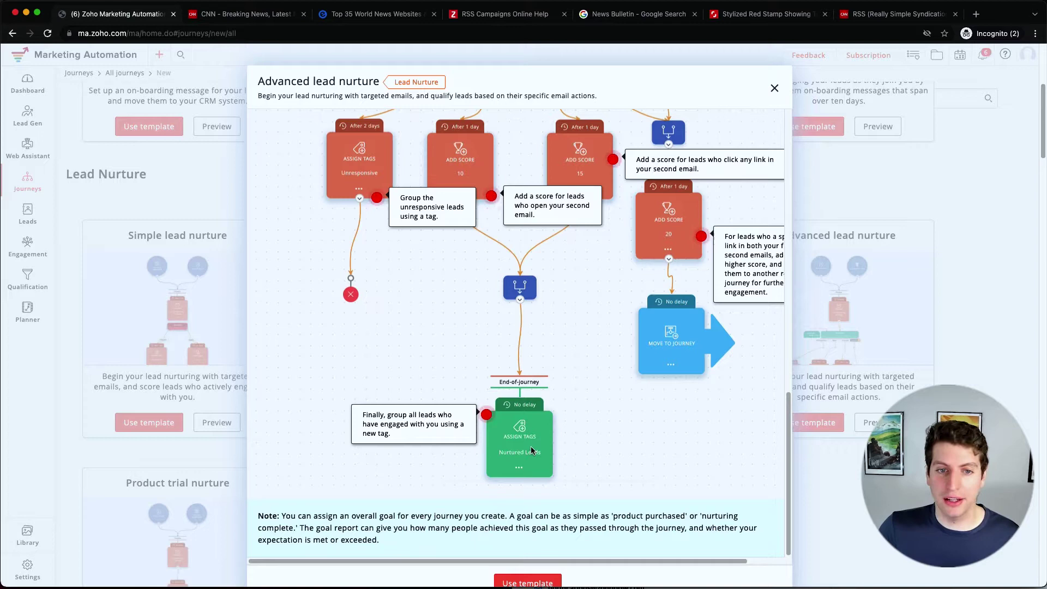
scroll(524, 440, "up", 10)
scroll(521, 443, "up", 3)
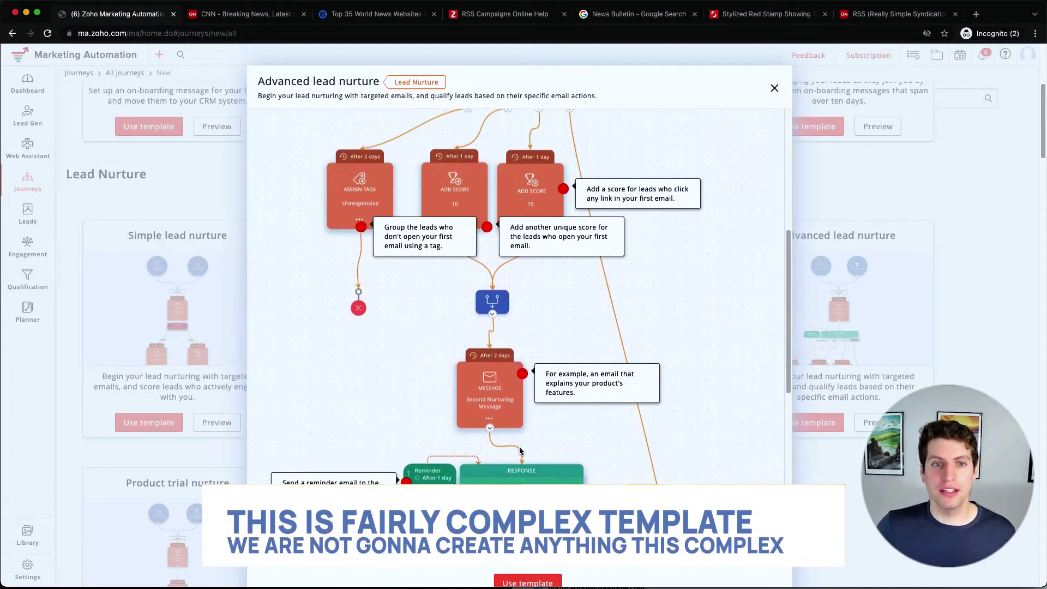
scroll(521, 447, "up", 5)
scroll(520, 451, "up", 5)
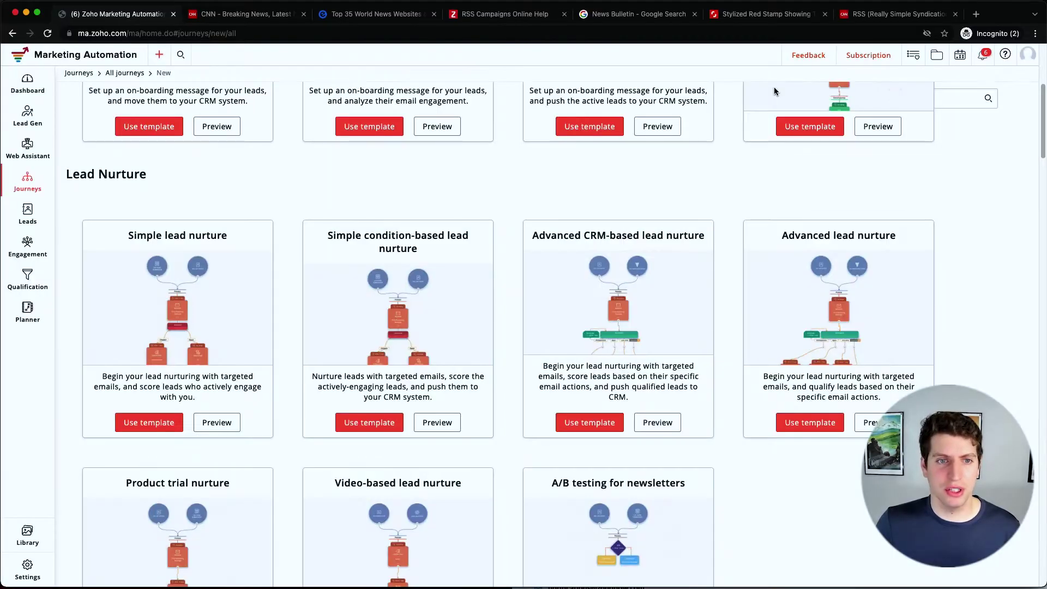
scroll(135, 188, "up", 3)
Create blank journey 'Another Test' with an On form submission trigger for any signup form
left_click(72, 95)
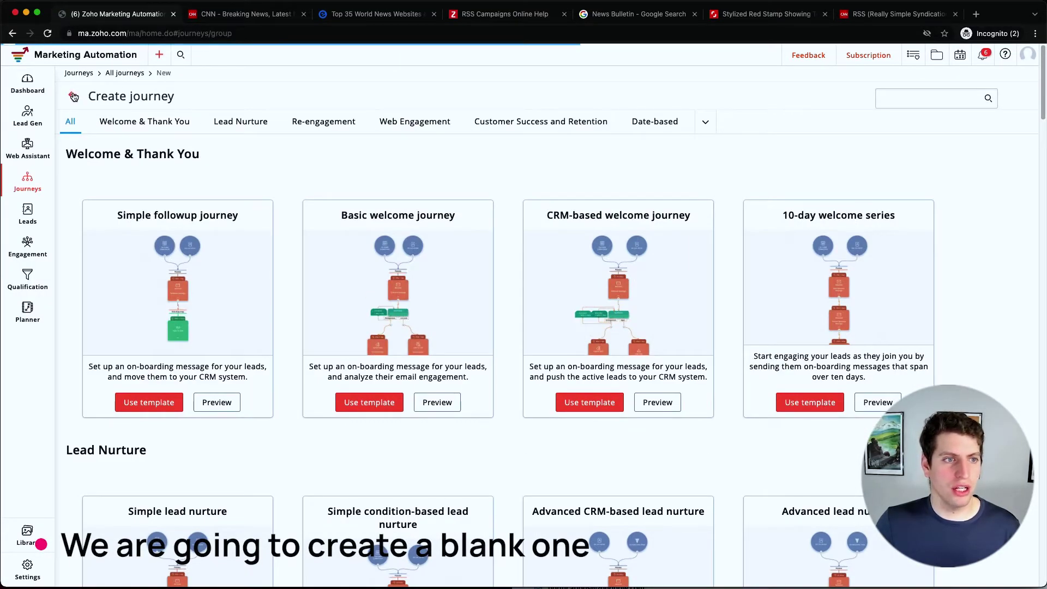
left_click(278, 226)
type("Another Test")
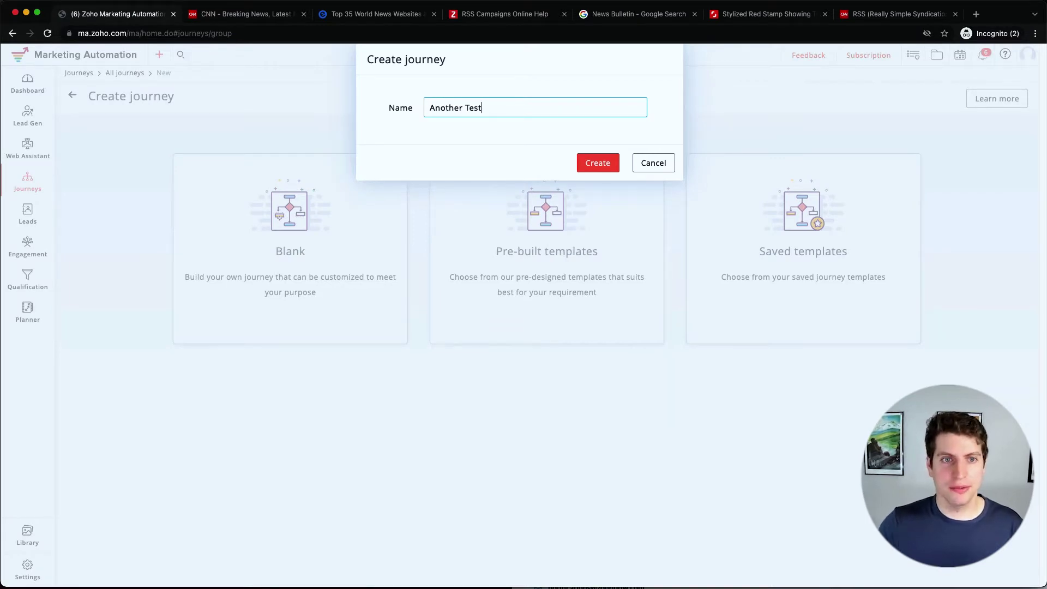
left_click(598, 162)
mouse_move(58, 143)
left_mouse_down()
mouse_move(374, 197)
mouse_move(520, 200)
left_mouse_up()
left_click(555, 244)
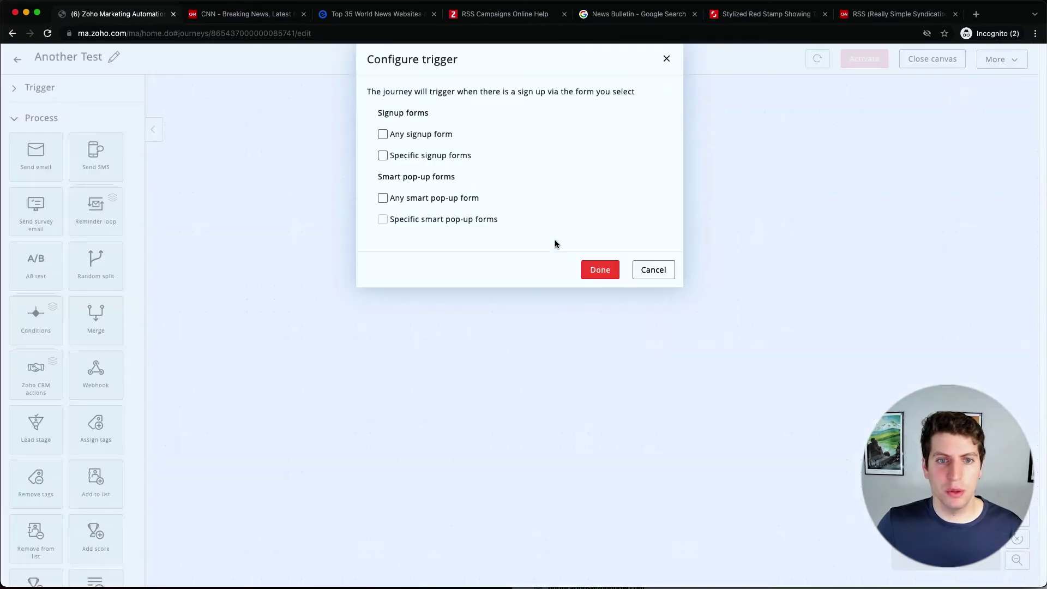
left_click(605, 268)
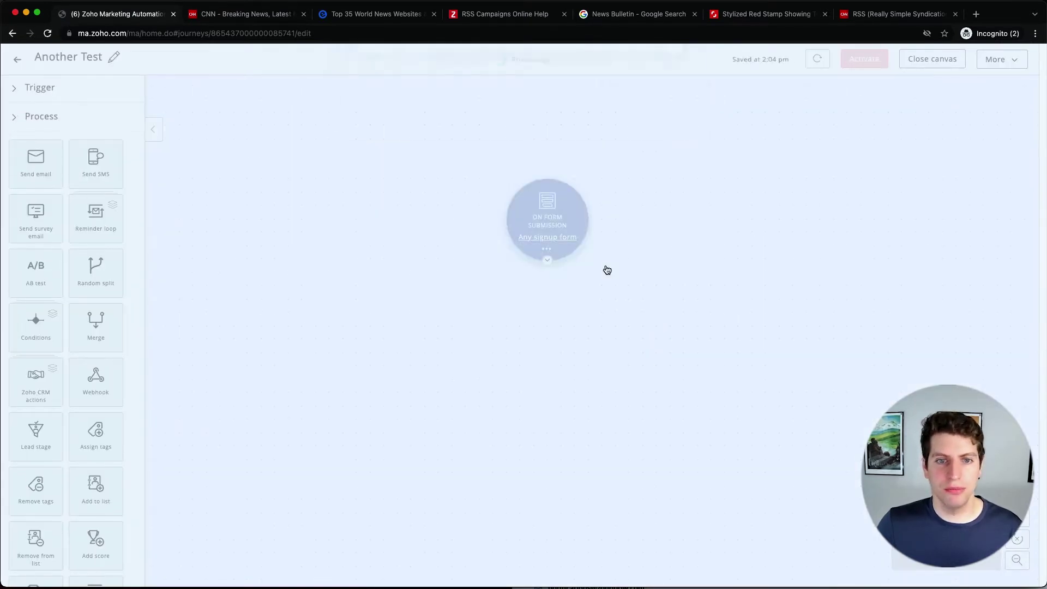
Add a Send email step after the trigger, scheduled with no delay
left_click(46, 123)
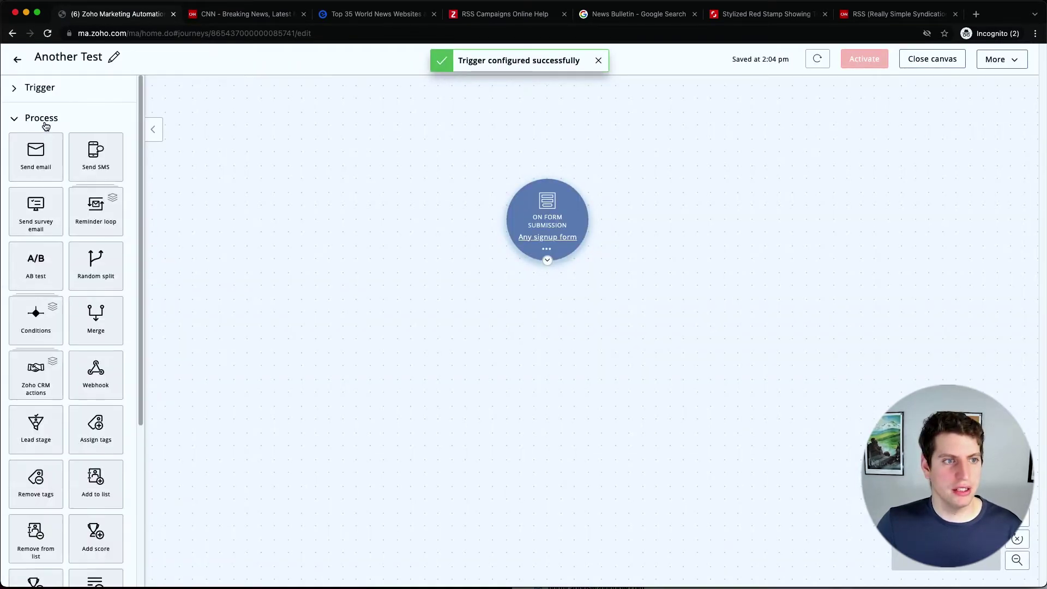
left_click_drag(36, 153, 560, 319)
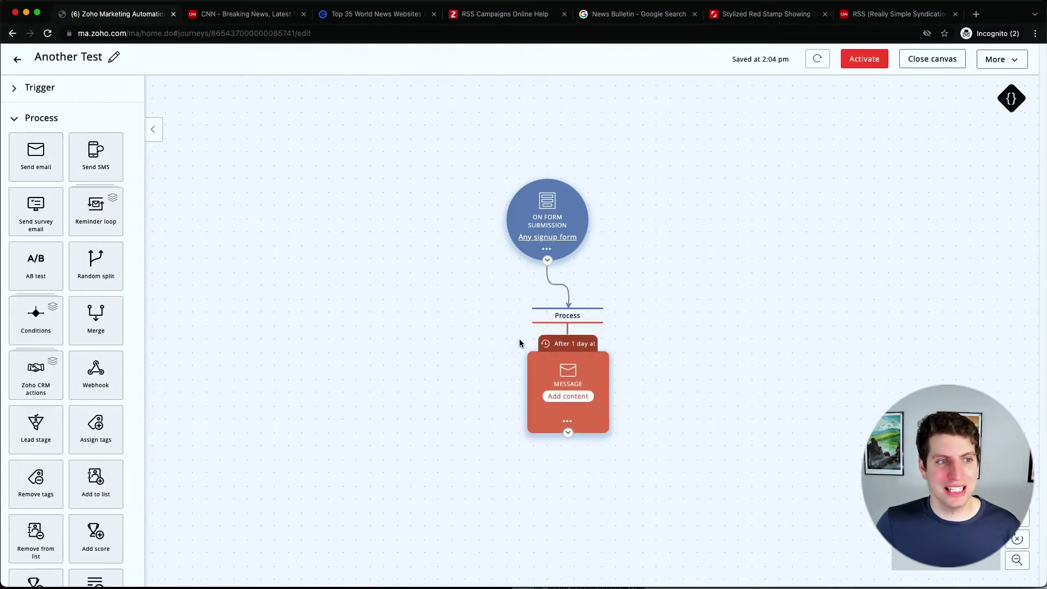
left_click(573, 347)
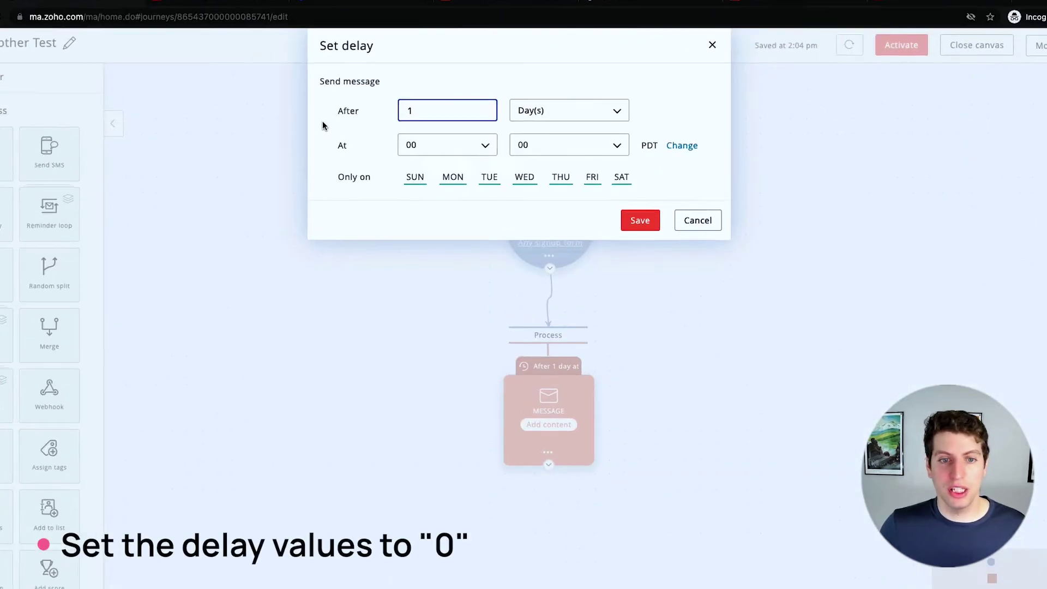
type("0")
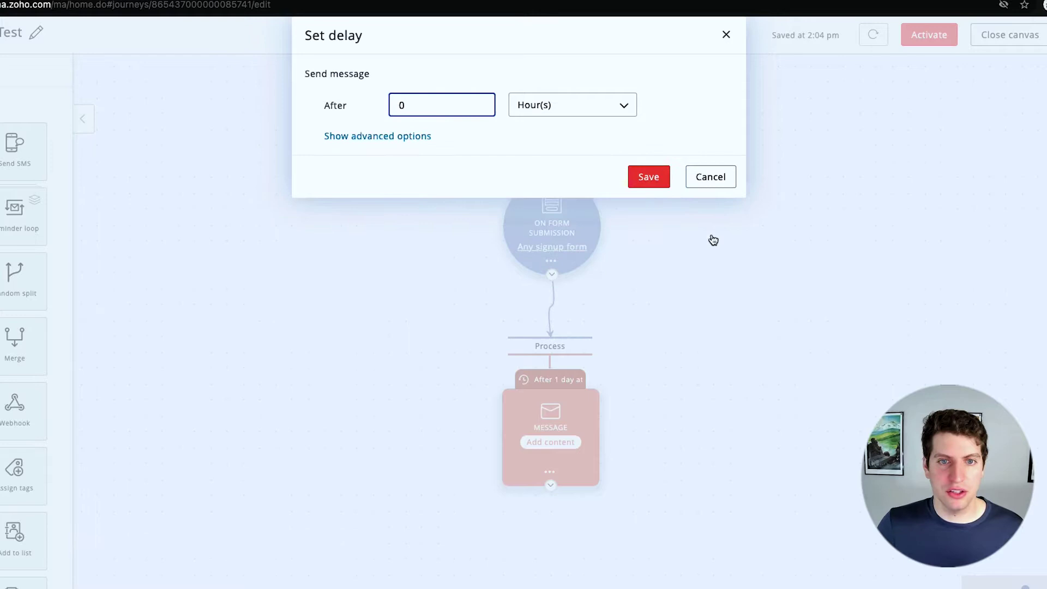
left_click(649, 178)
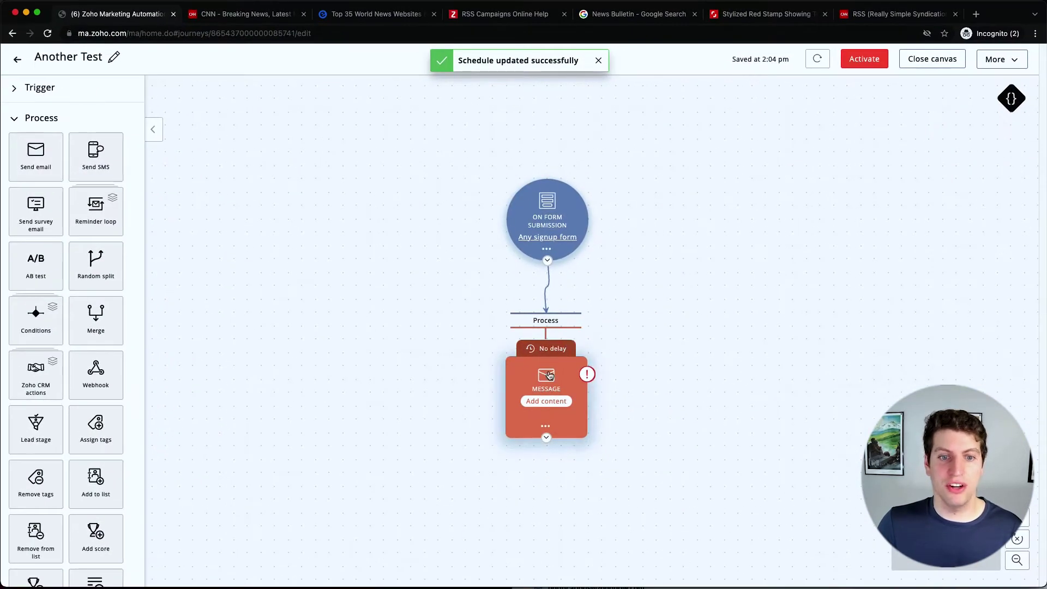
Name the first email Message 1, with subject Message 1 and topic Marketing 2.0
left_click(548, 384)
type("Message 1")
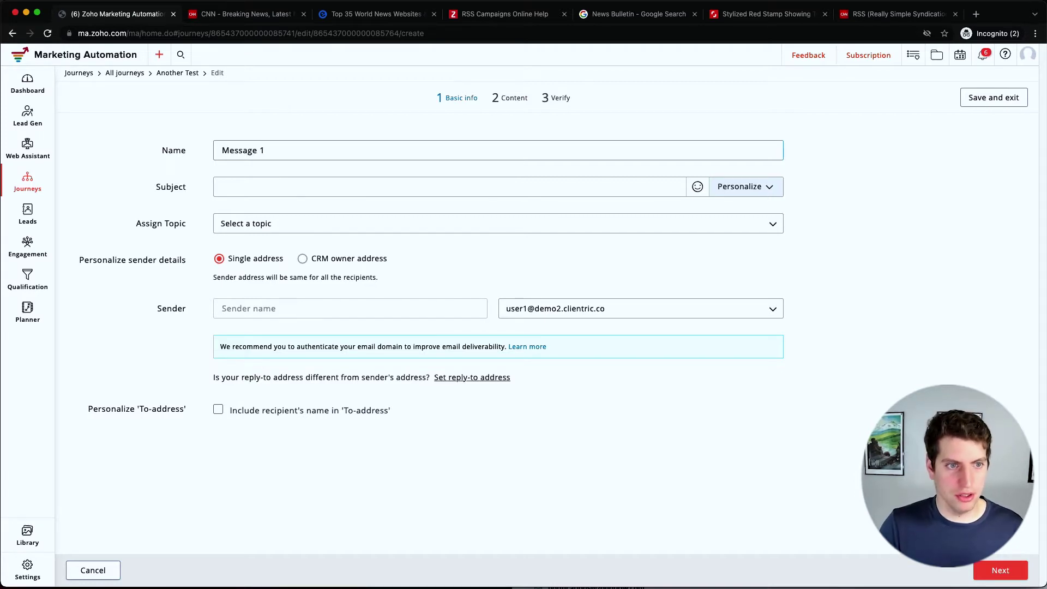
left_click(526, 345)
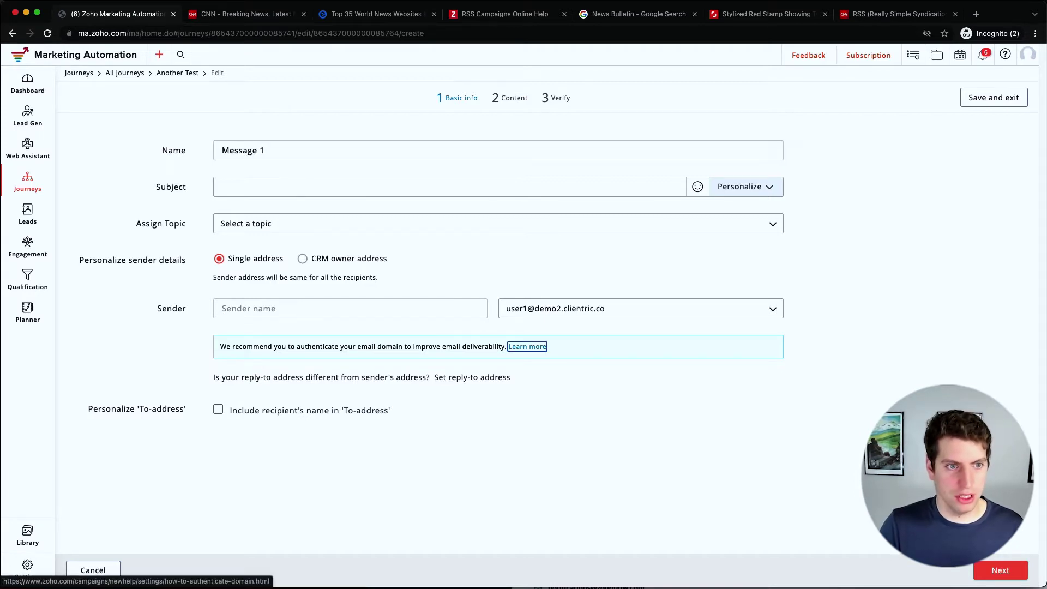
left_click(161, 153)
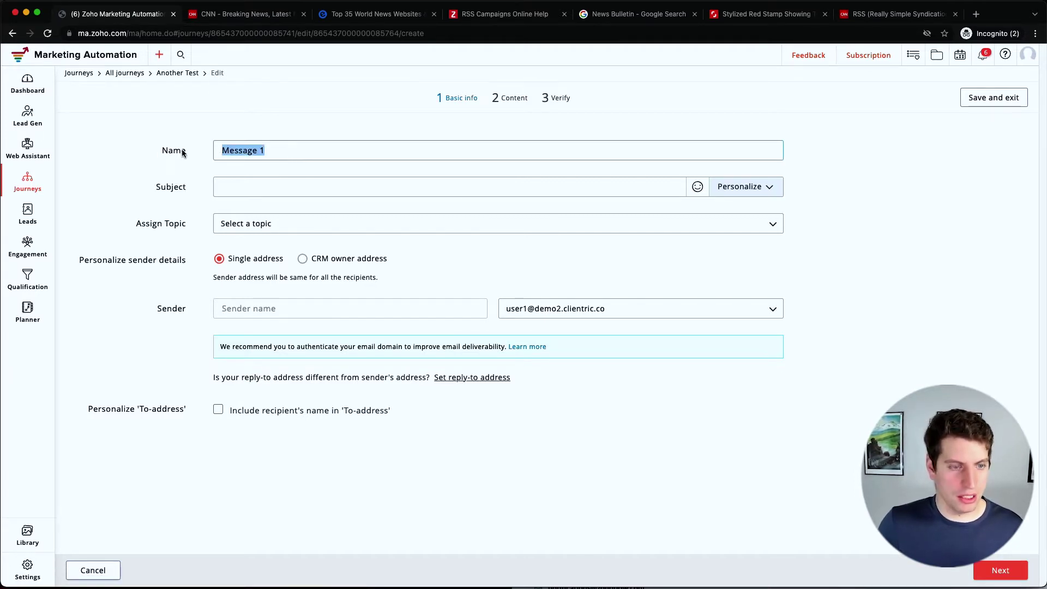
left_click(253, 187)
type("Message 1")
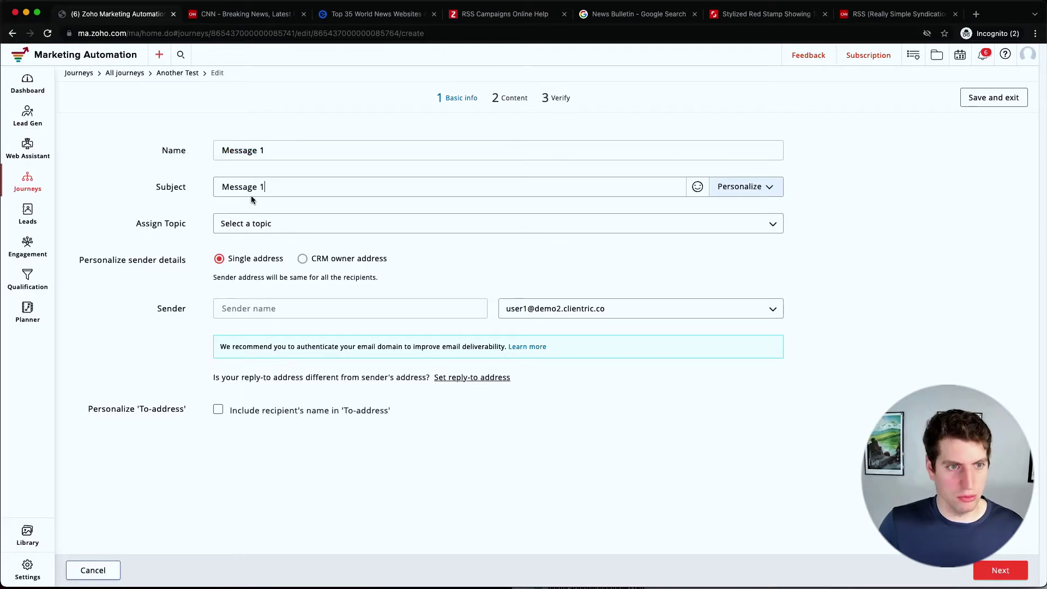
left_click(253, 224)
left_click(256, 265)
left_click(998, 572)
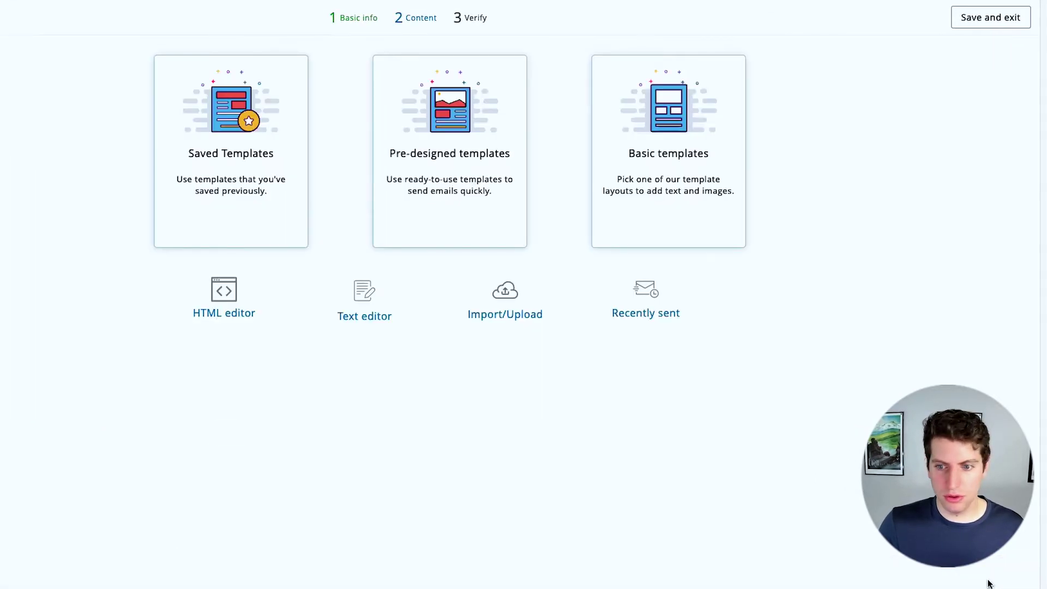
Apply the pre-designed Thank you template to Message 1 and save it
left_click(592, 236)
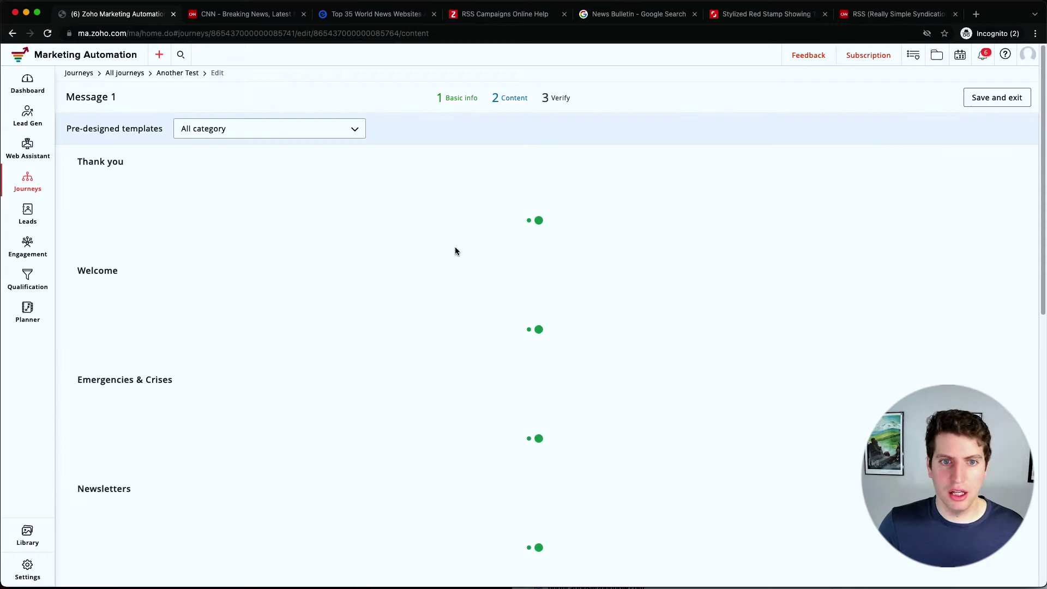
left_click(135, 211)
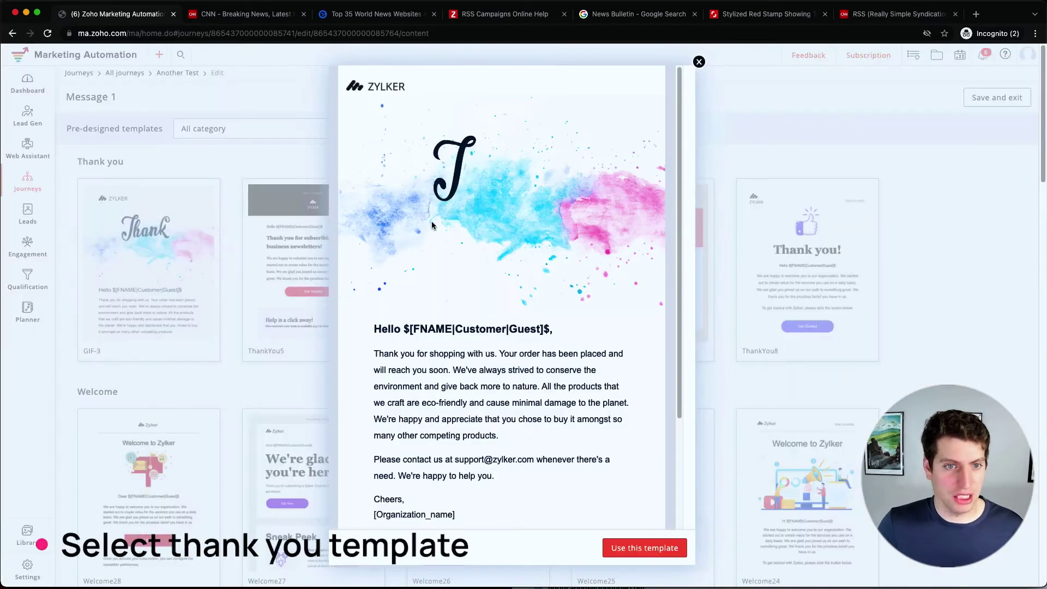
left_click(637, 549)
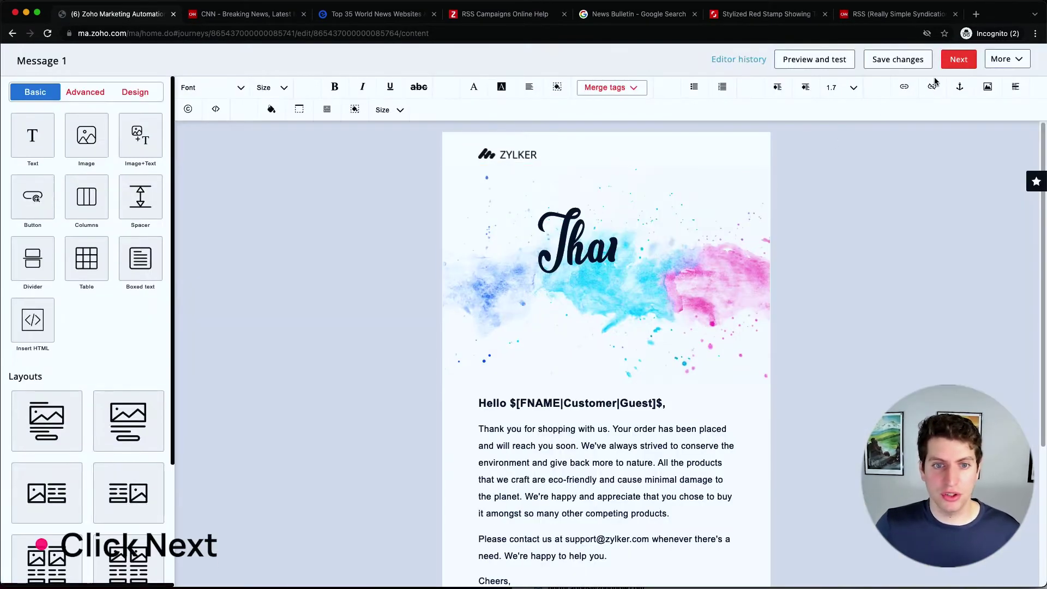
left_click(962, 66)
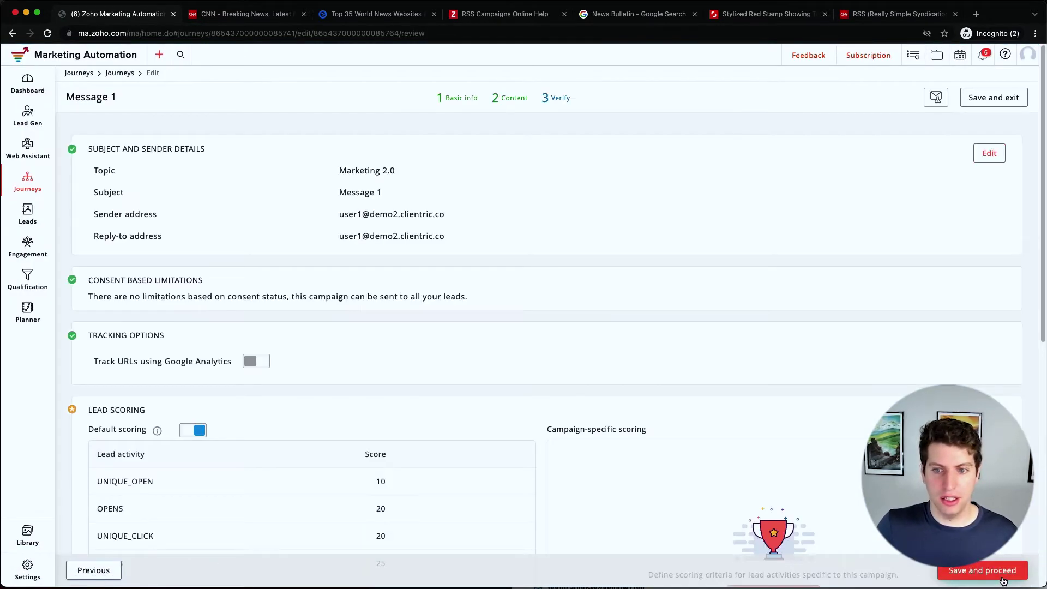
left_click(1001, 574)
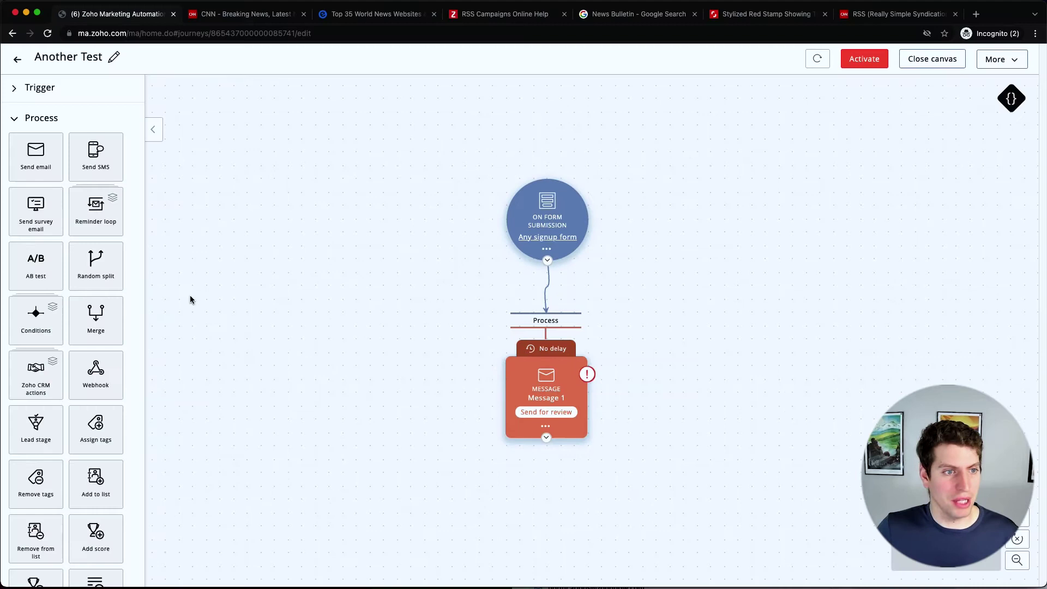
Add a reminder-loop response check after Message 1, then an email step below its branches
left_click(97, 211)
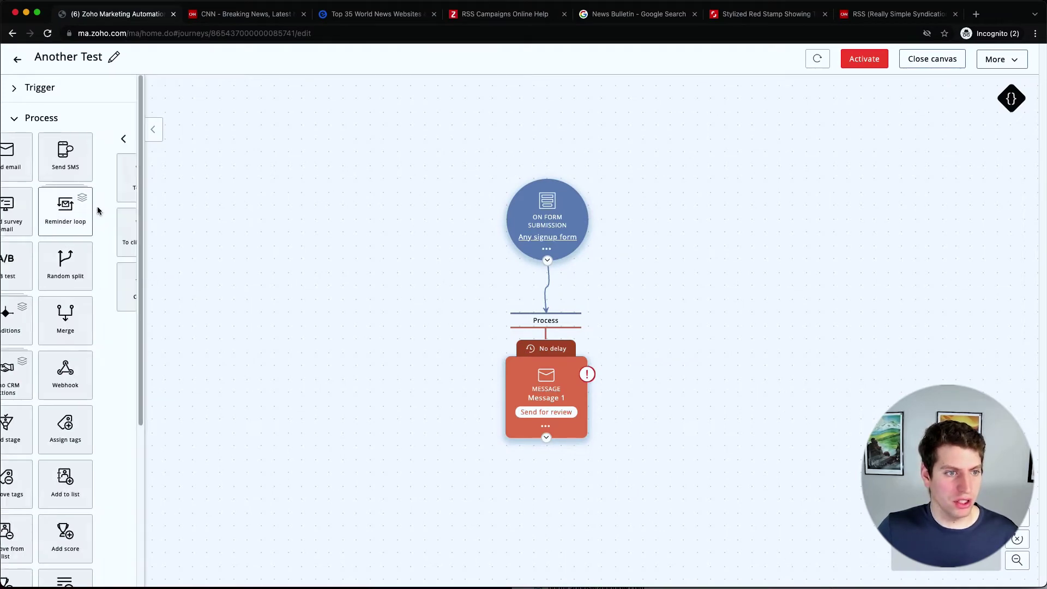
mouse_move(39, 286)
left_mouse_down()
mouse_move(317, 403)
mouse_move(545, 532)
left_mouse_up()
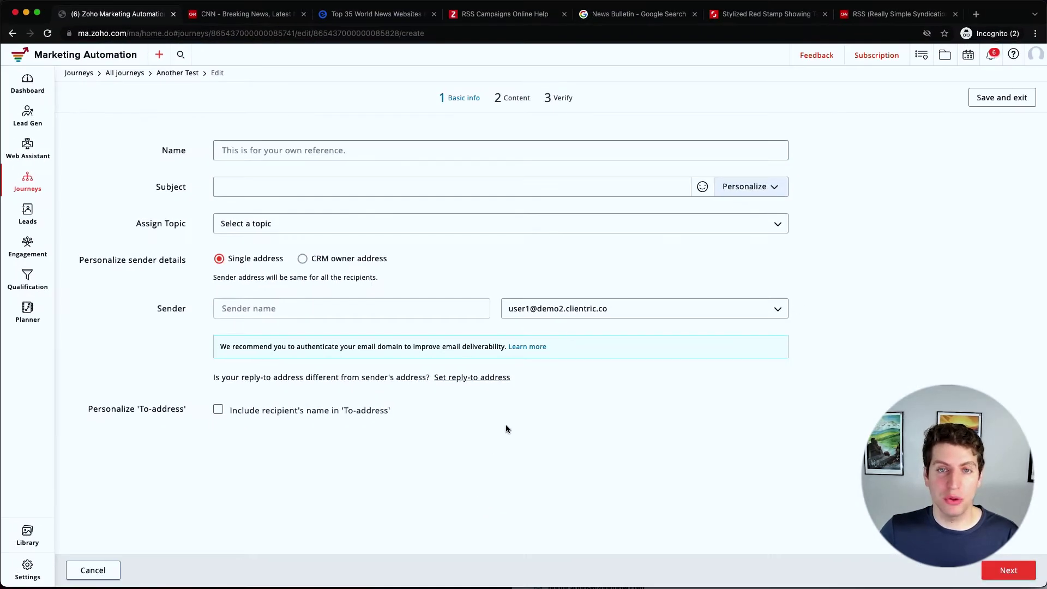
left_click(993, 99)
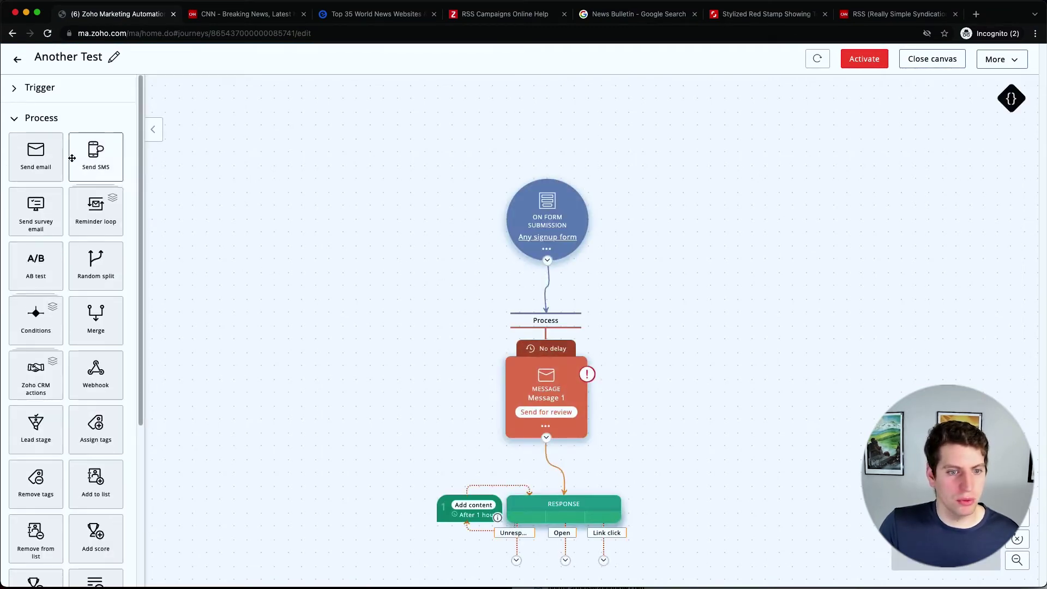
left_click_drag(35, 155, 382, 573)
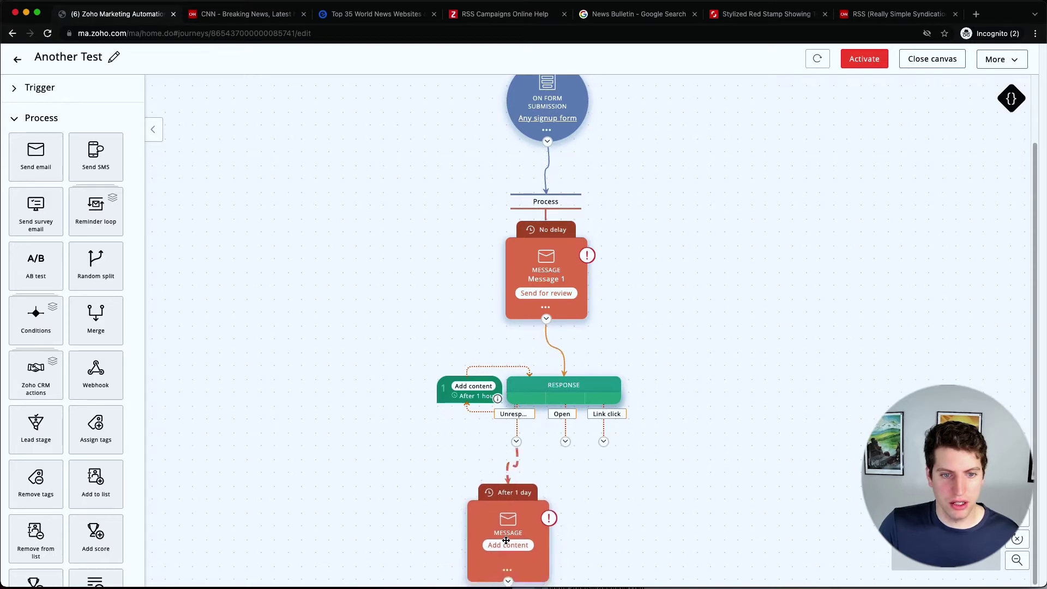
Attach a 1-day email step to each of the Unresponsive, Open and Link click branches
left_click_drag(507, 557, 470, 554)
left_click_drag(32, 167, 567, 545)
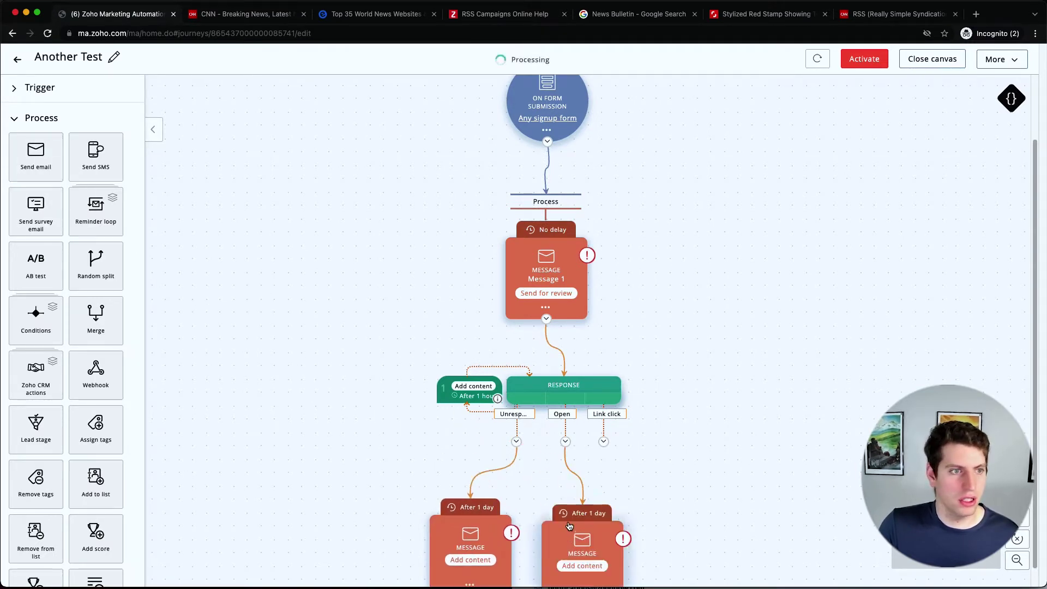
mouse_move(36, 155)
left_mouse_down()
mouse_move(718, 531)
mouse_move(664, 500)
left_mouse_up()
scroll(700, 547, "down", 1)
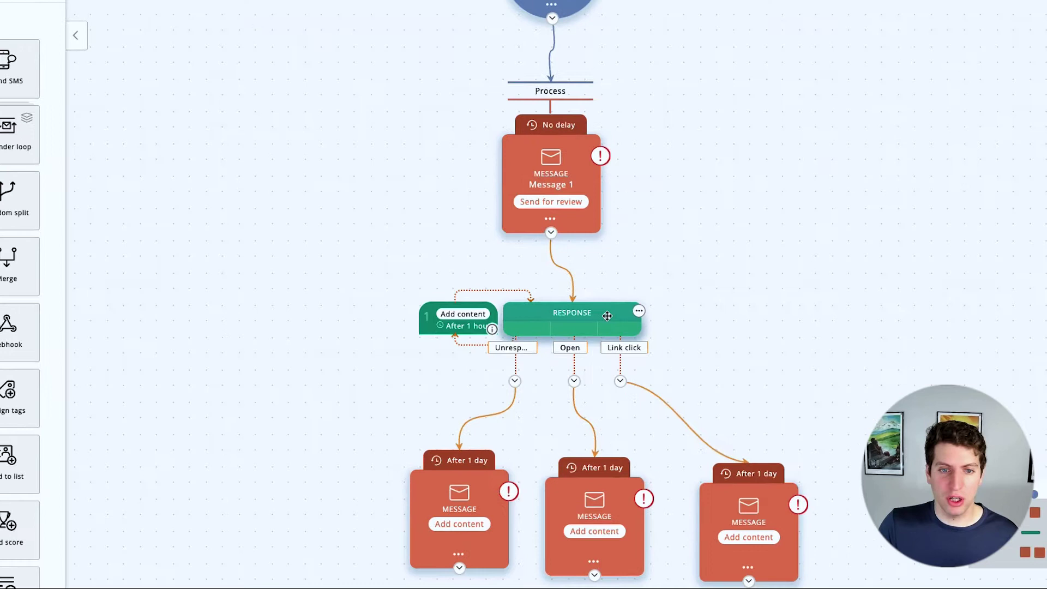
left_click(647, 293)
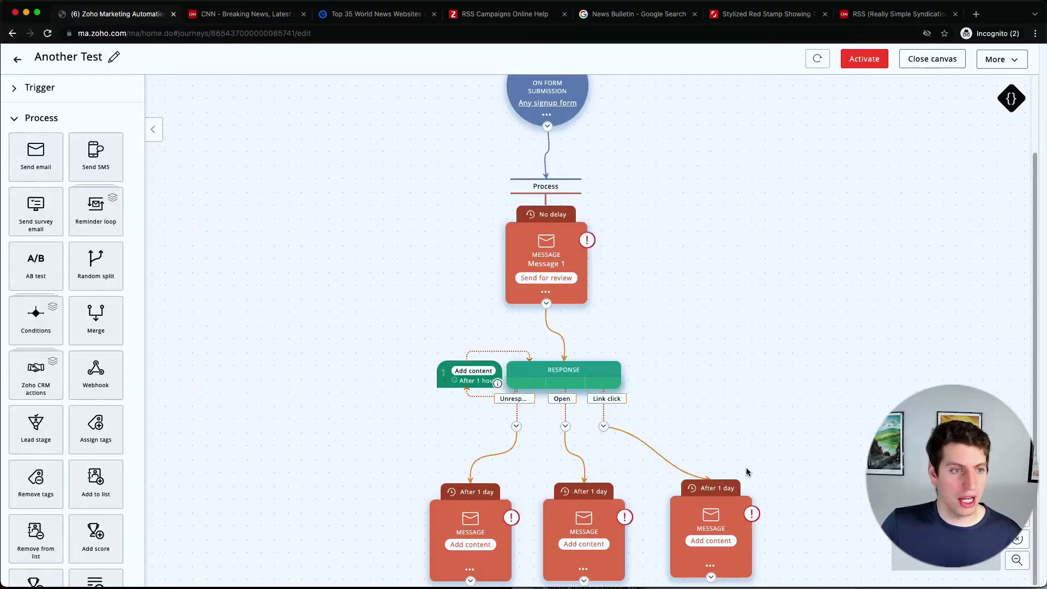
Merge the Open and Link click emails, then add an email and an Add score step
left_click_drag(96, 322, 580, 515)
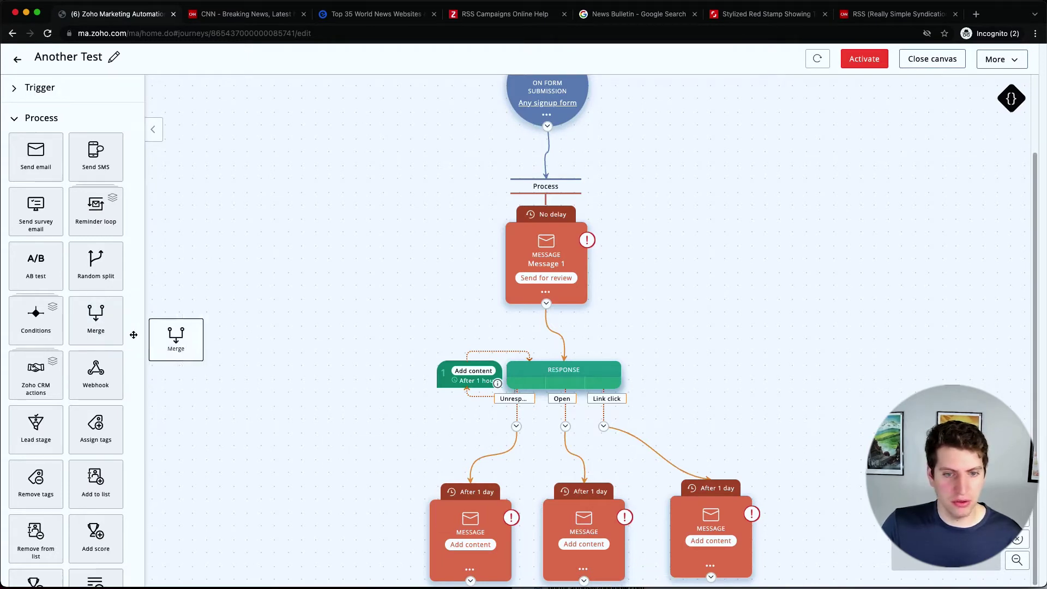
left_click_drag(134, 335, 652, 556)
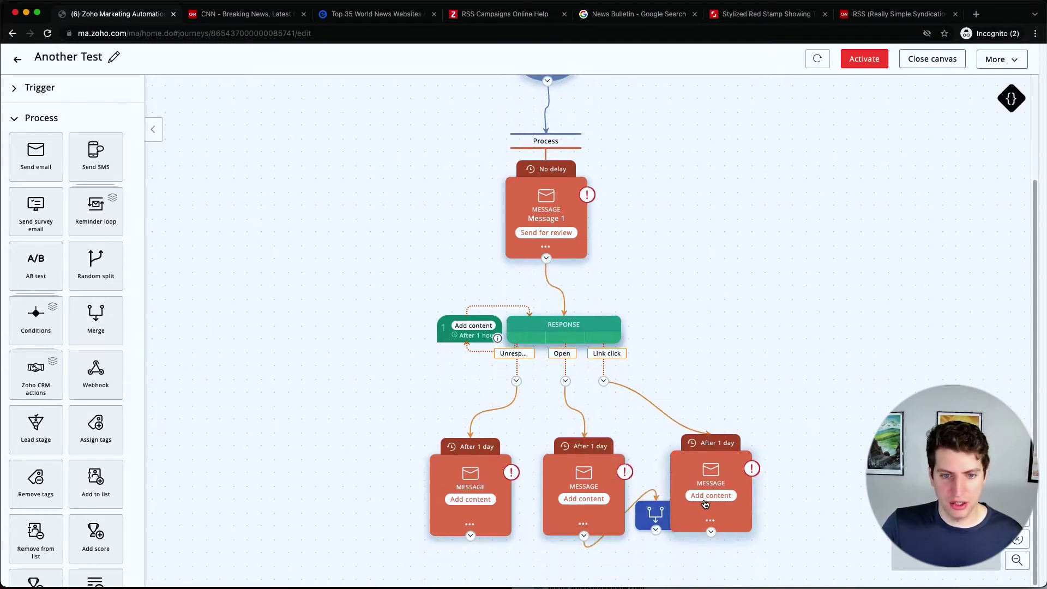
left_click_drag(655, 513, 659, 577)
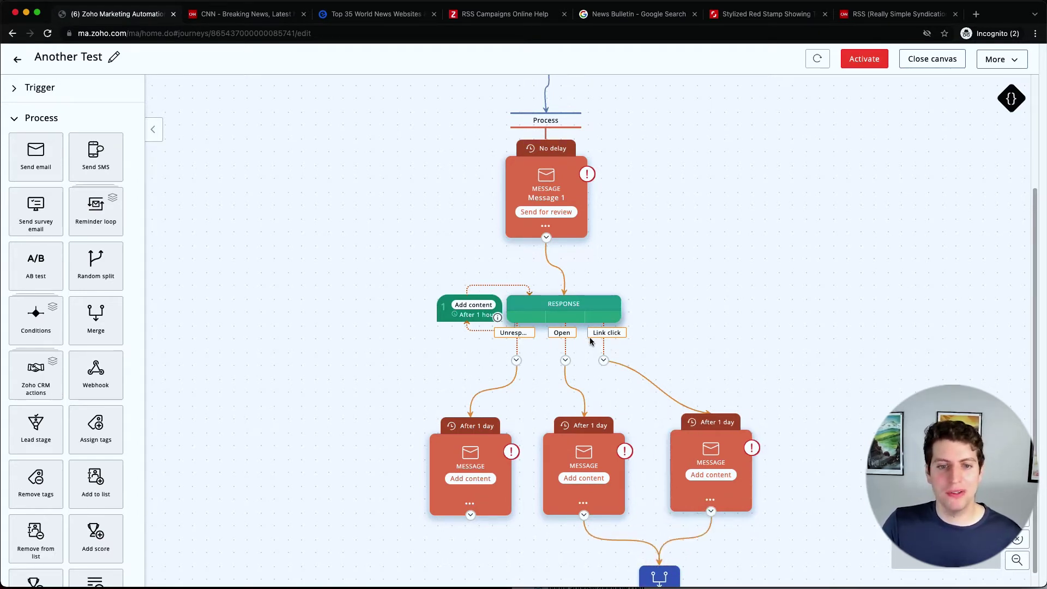
scroll(491, 311, "down", 1)
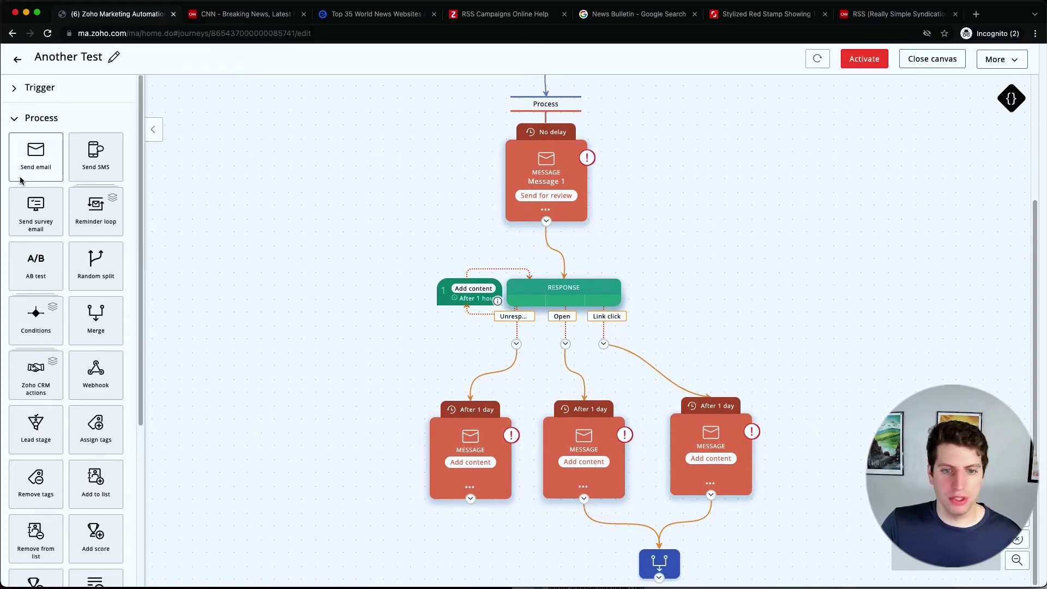
left_click_drag(35, 159, 717, 563)
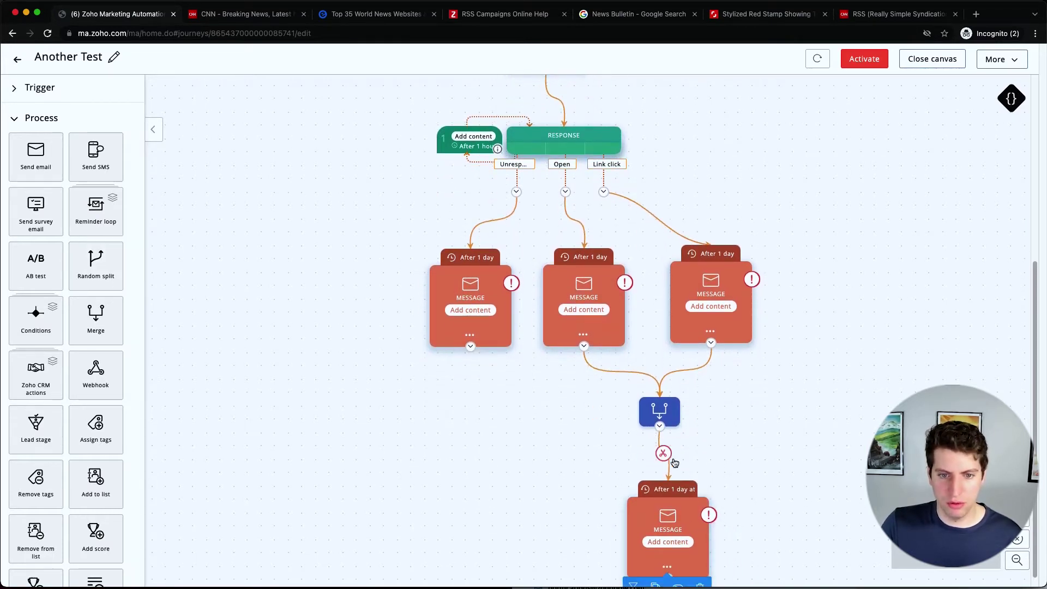
left_click_drag(670, 496, 639, 563)
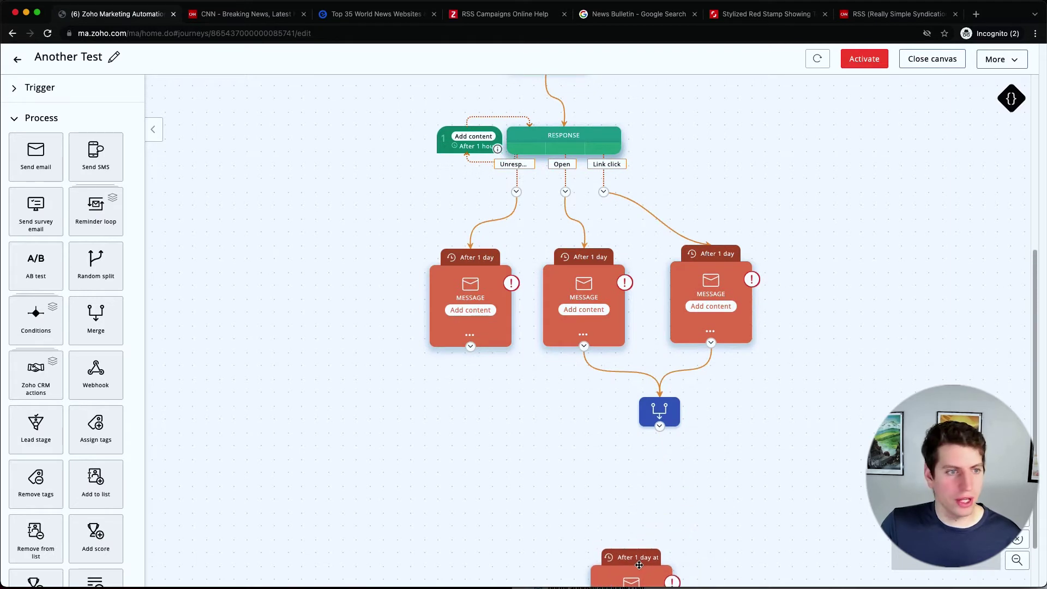
scroll(35, 328, "down", 4)
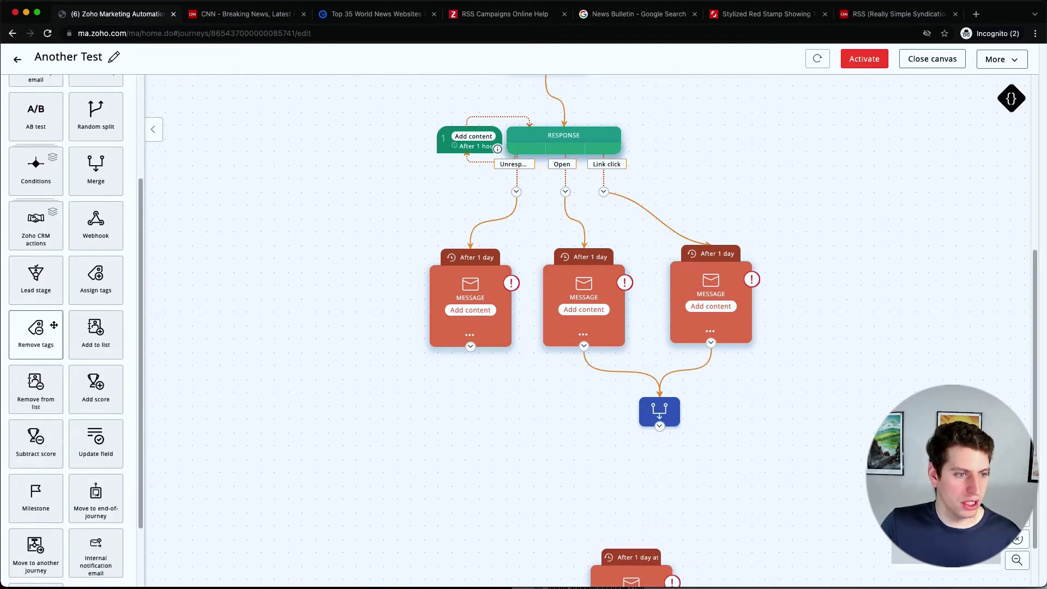
left_click_drag(90, 383, 658, 494)
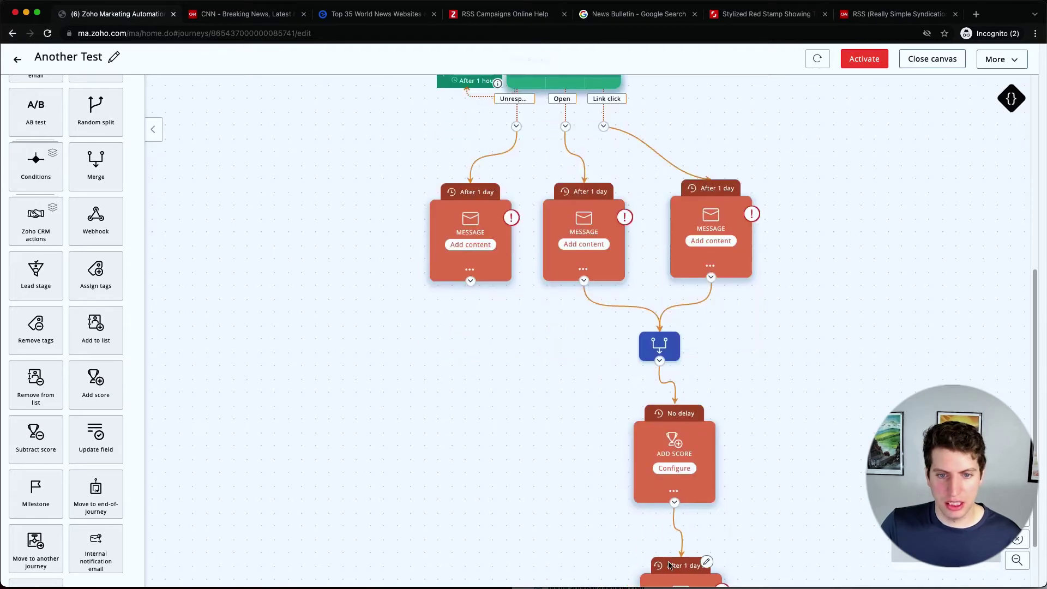
Configure the Add score step after the merge to award 15 points
left_click(673, 469)
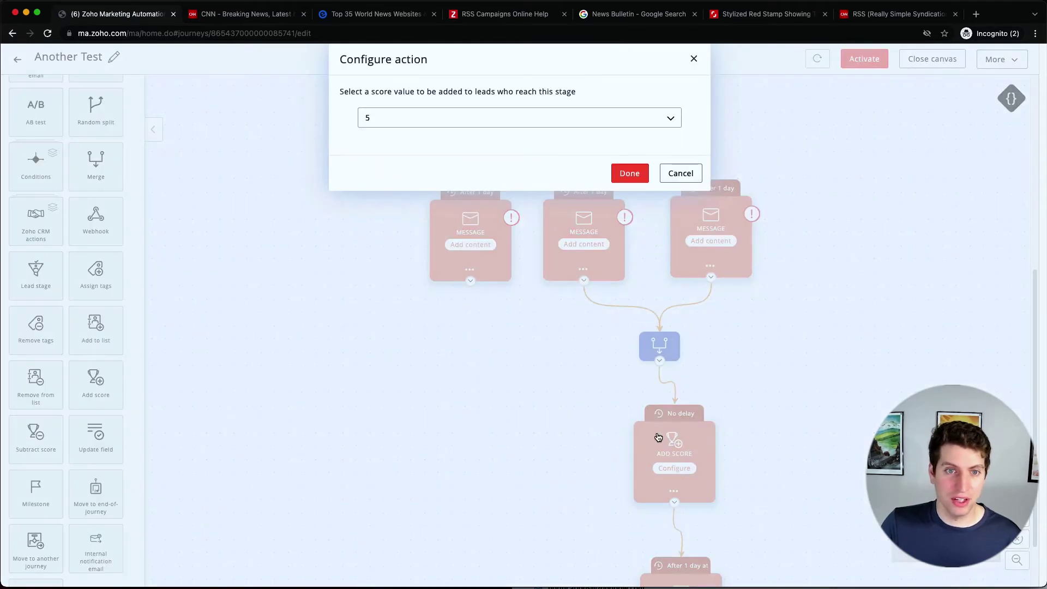
left_click(489, 116)
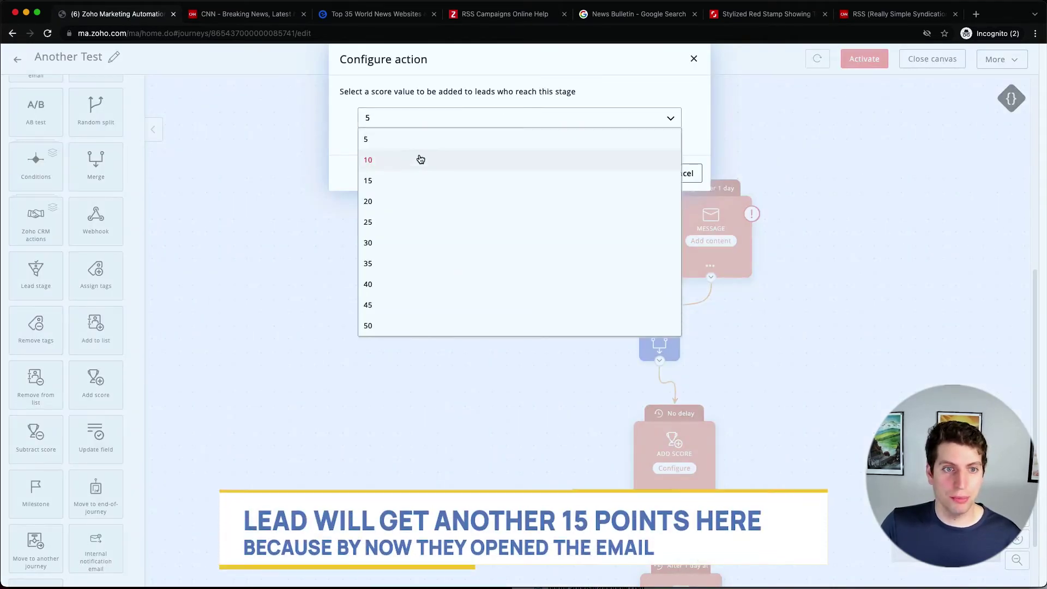
left_click(367, 183)
left_click(628, 173)
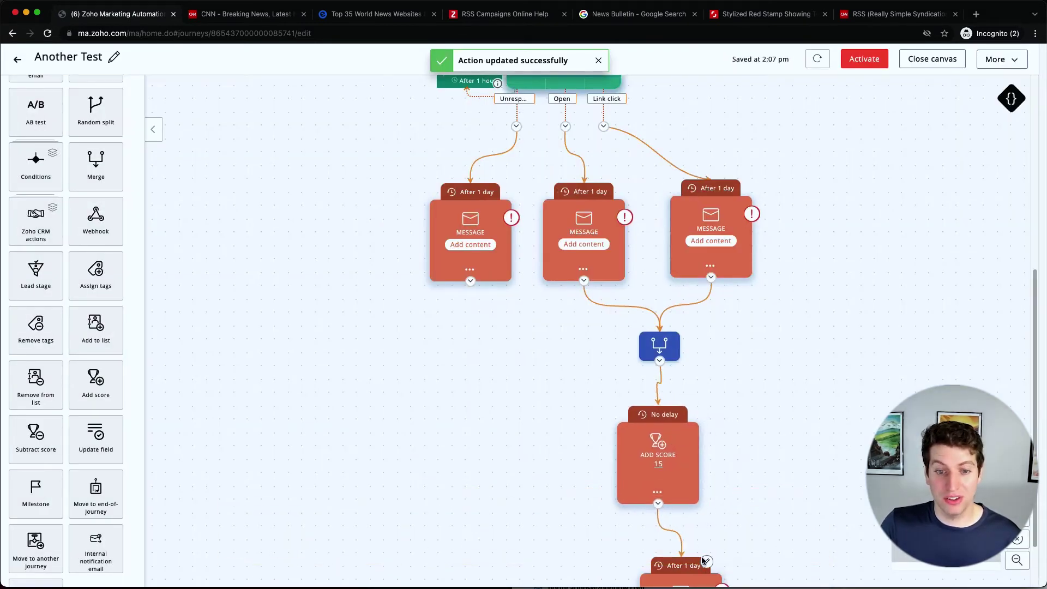
scroll(720, 524, "down", 2)
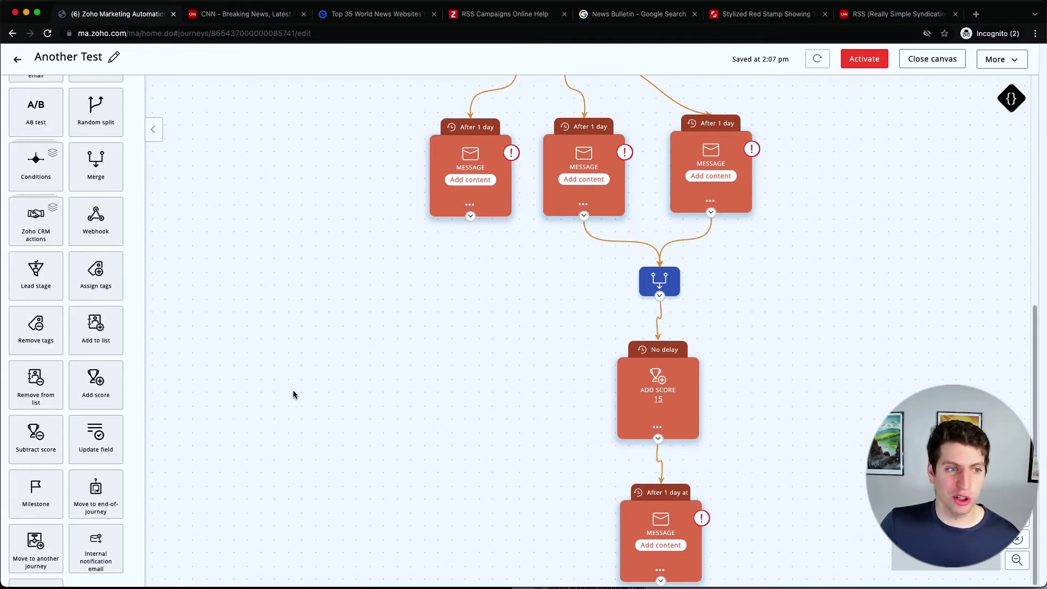
scroll(36, 230, "down", 5)
scroll(36, 229, "up", 4)
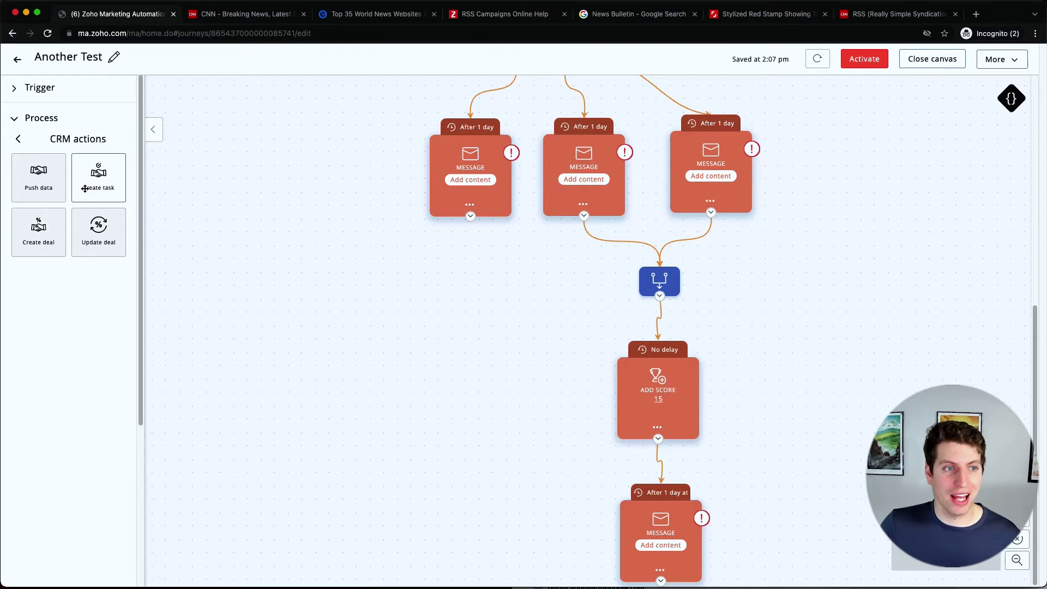
Place a Create task step under the last message, covering existing and new leads
left_click_drag(98, 176, 787, 393)
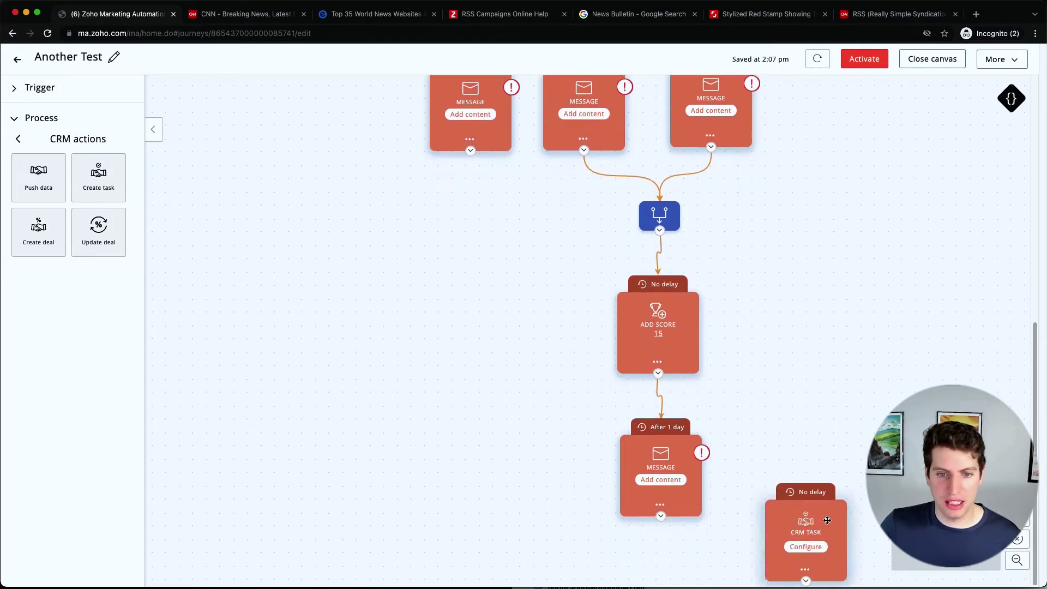
mouse_move(829, 512)
left_mouse_down()
mouse_move(687, 513)
mouse_move(664, 523)
left_mouse_up()
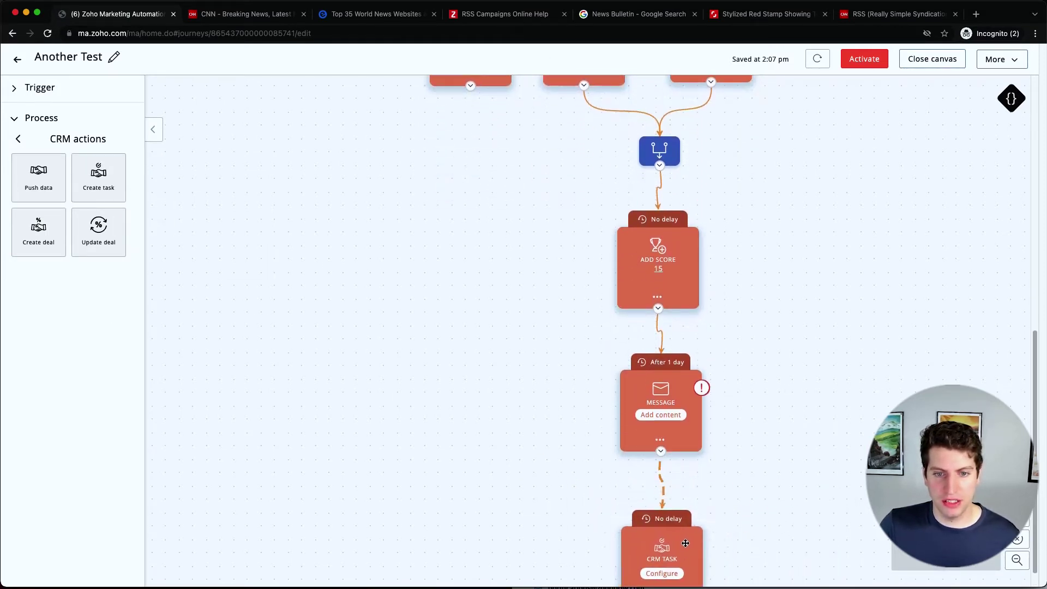
left_click(661, 549)
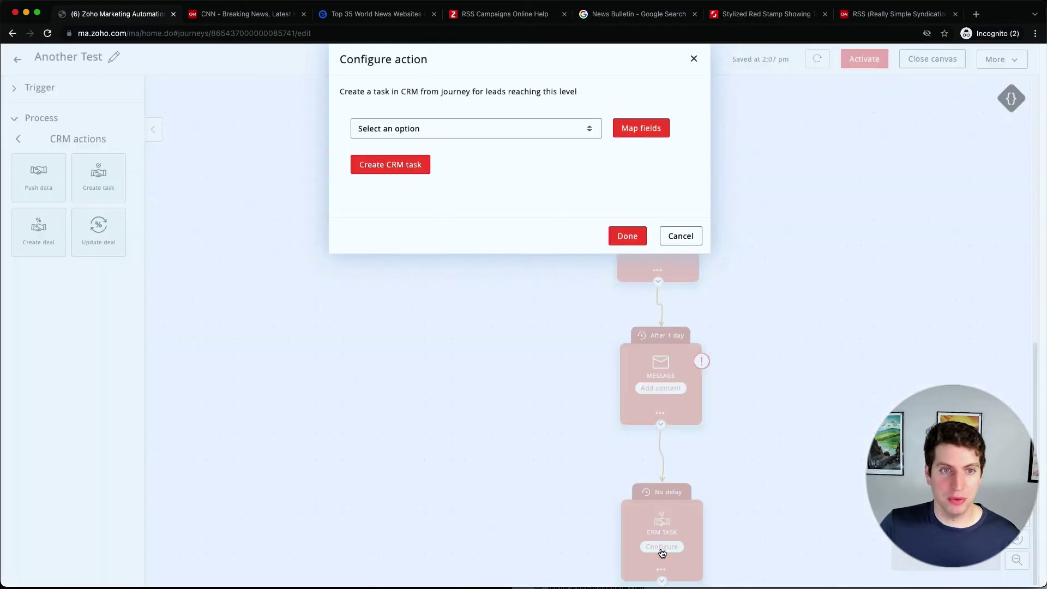
left_click(516, 129)
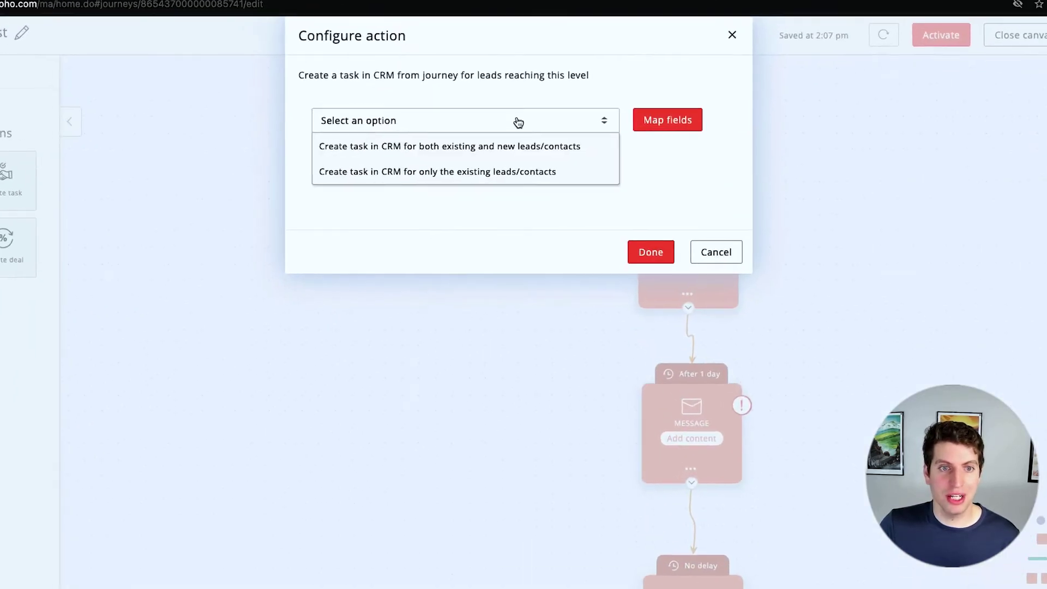
left_click(510, 153)
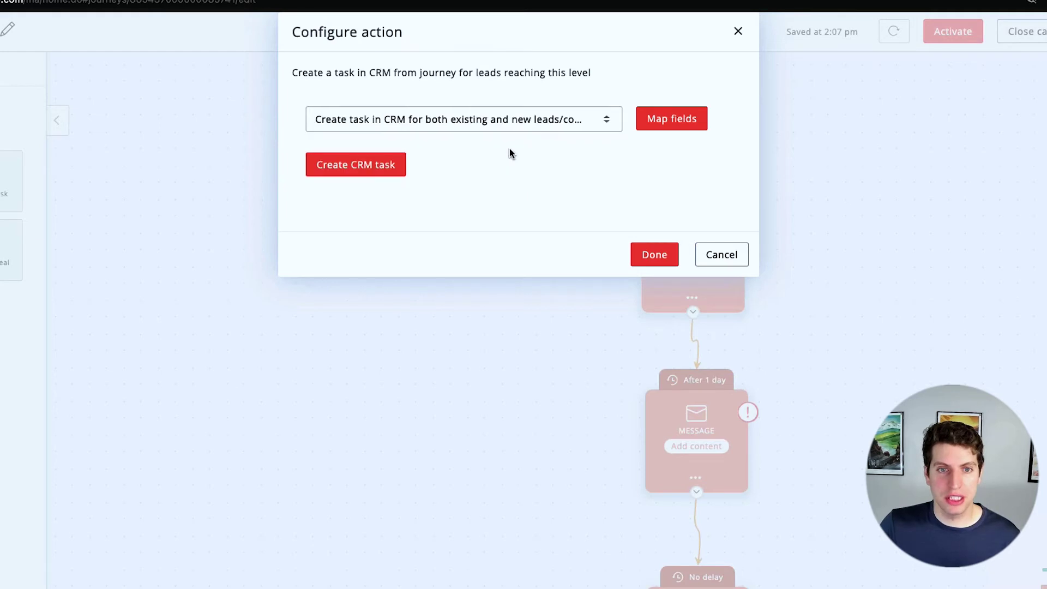
Map the journey Phone field to the CRM Leads module's Phone field
left_click(662, 120)
left_click(381, 121)
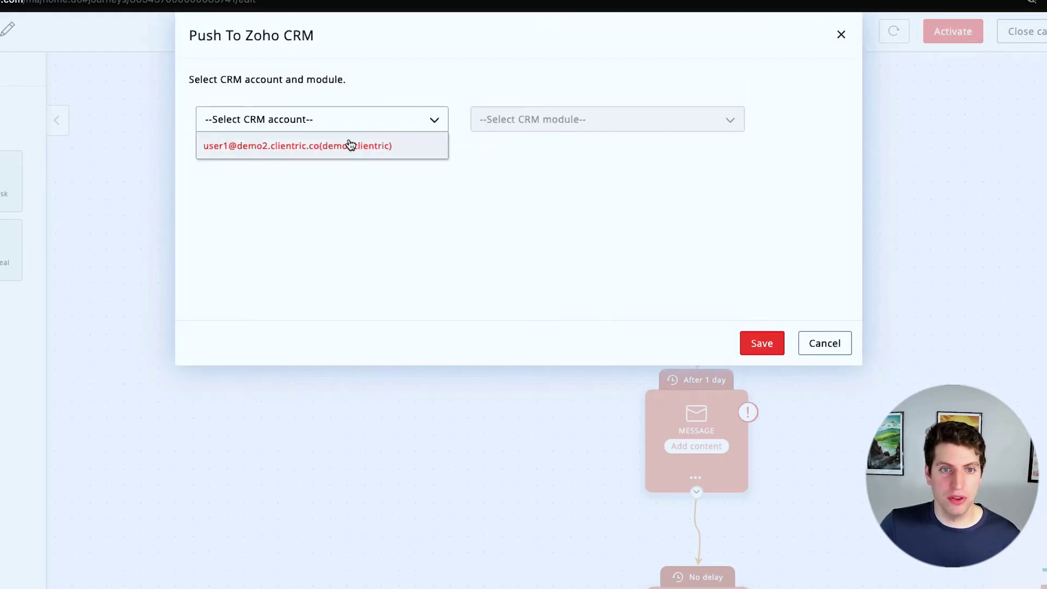
left_click(335, 145)
left_click(548, 125)
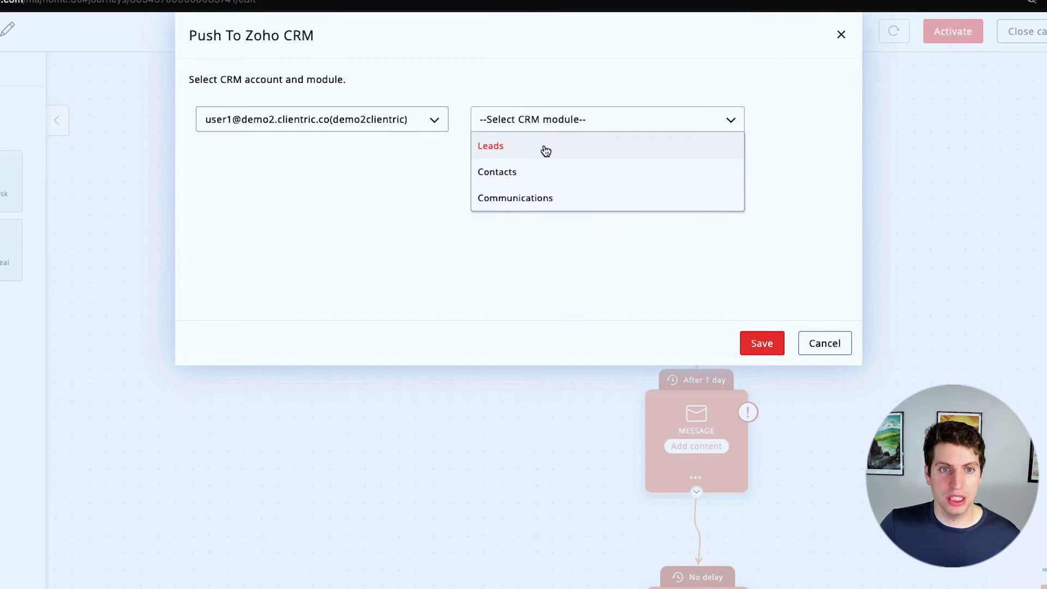
left_click(544, 148)
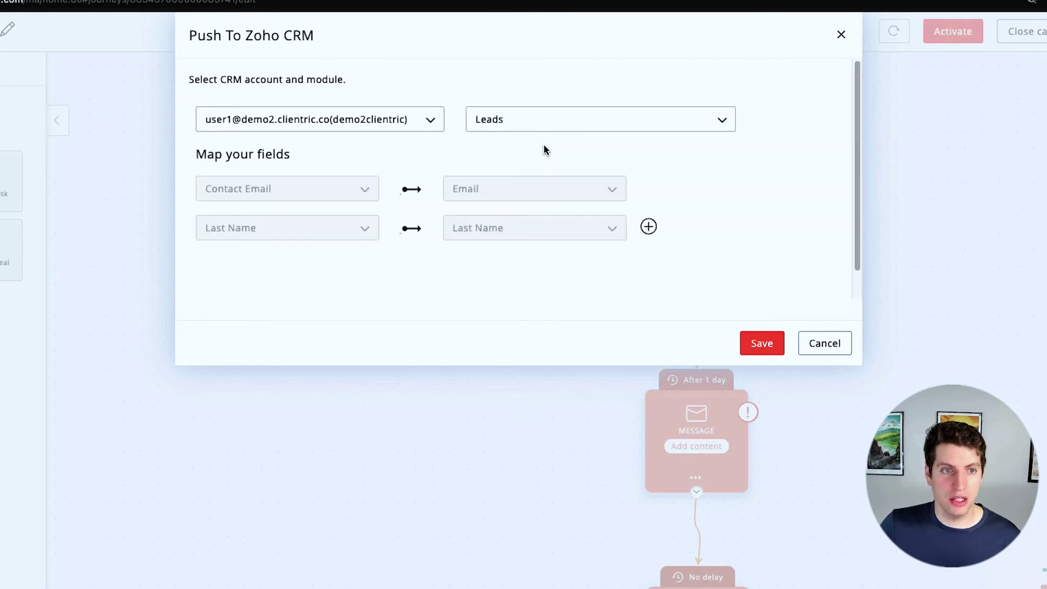
left_click(649, 228)
scroll(401, 237, "down", 2)
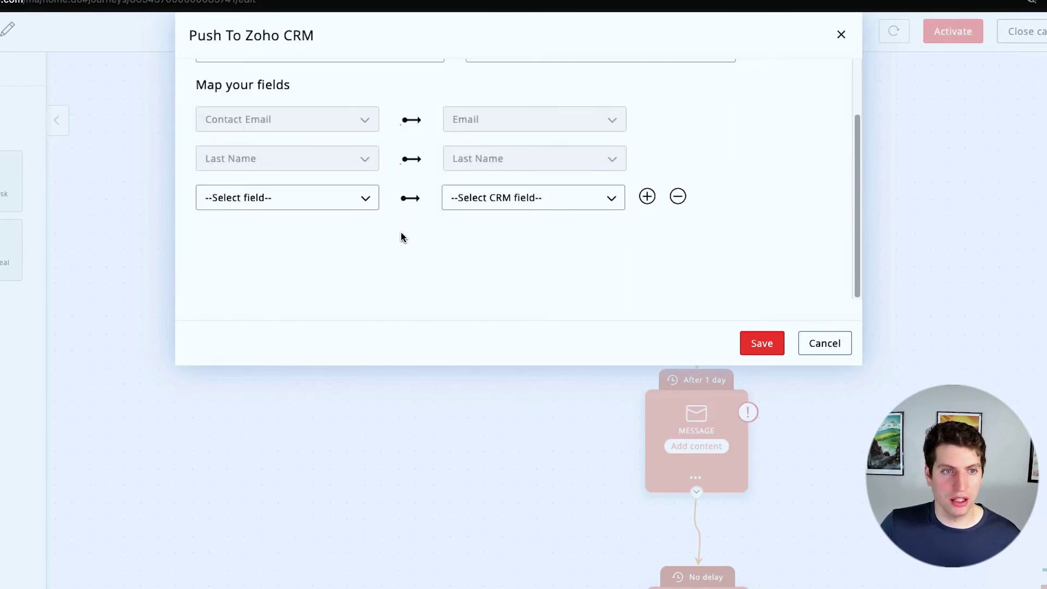
left_click(316, 200)
scroll(270, 265, "down", 2)
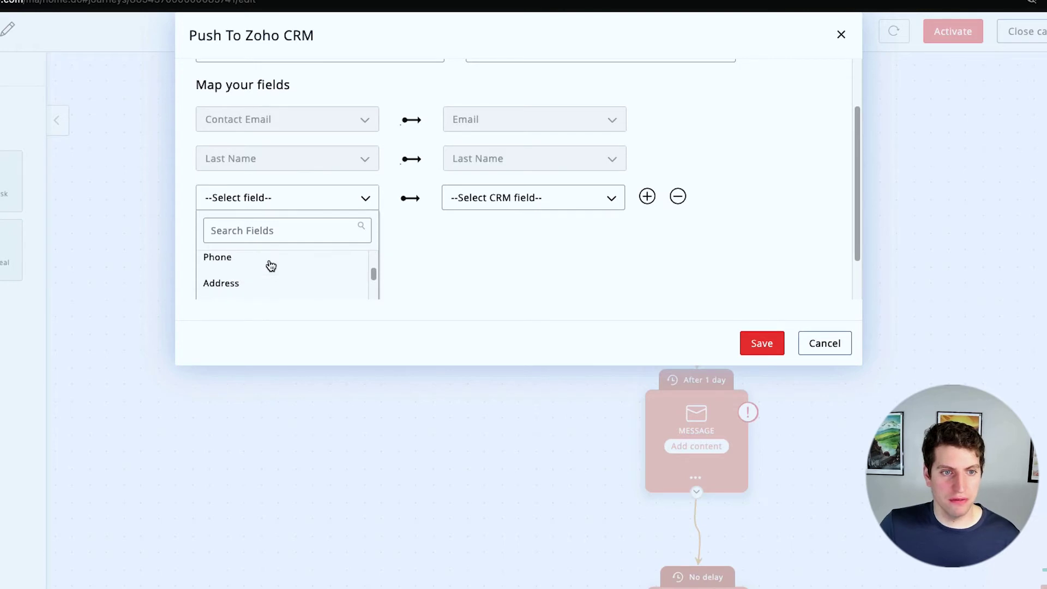
left_click(270, 260)
left_click(540, 204)
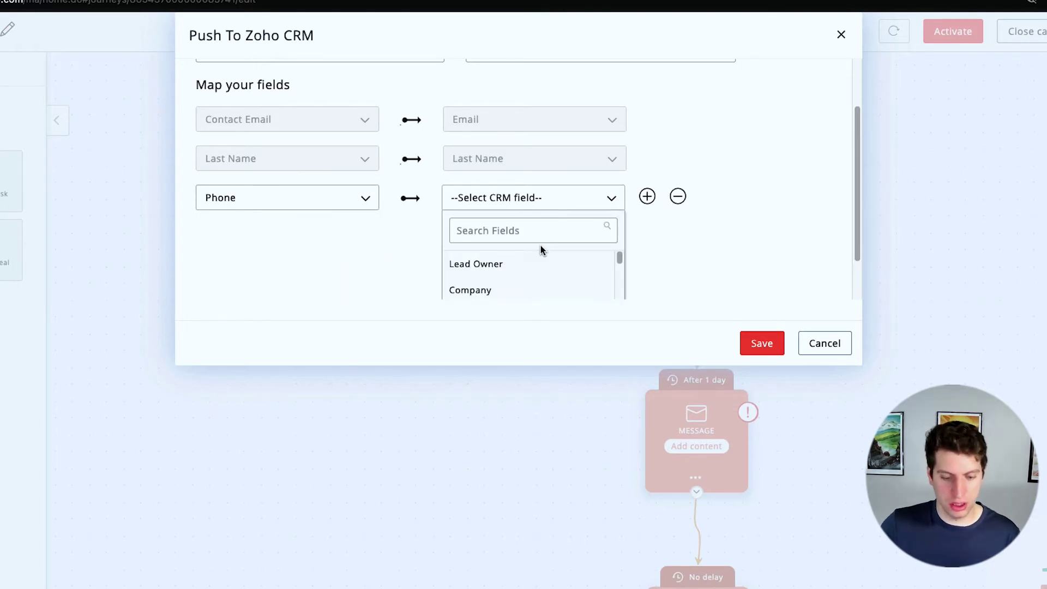
type("phone")
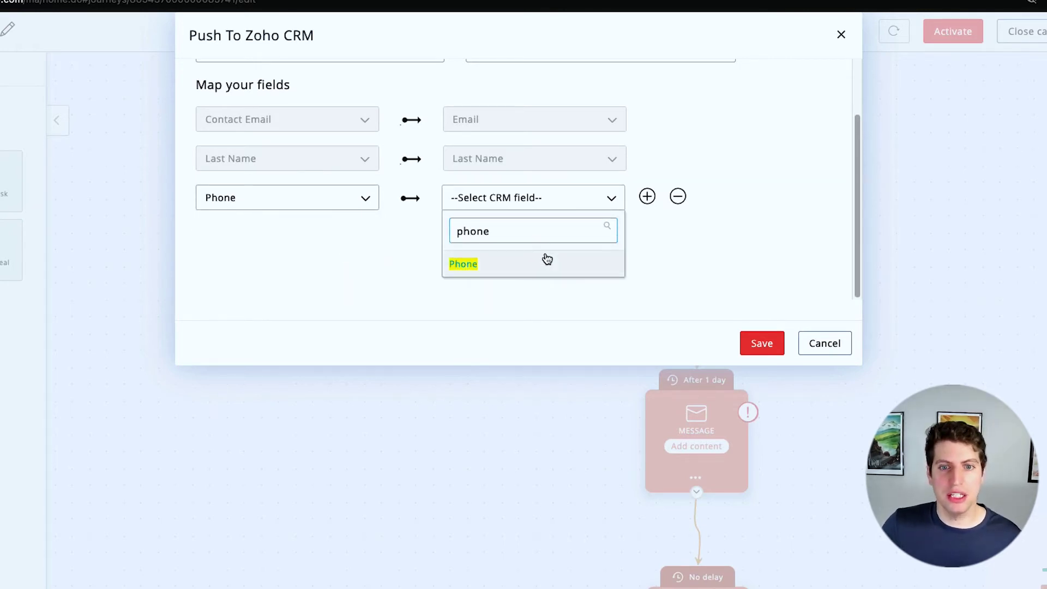
left_click(545, 261)
Set up task 'New Interested | FOLLOW UP!' as Active for, Not Started, Highest priority
left_click(764, 351)
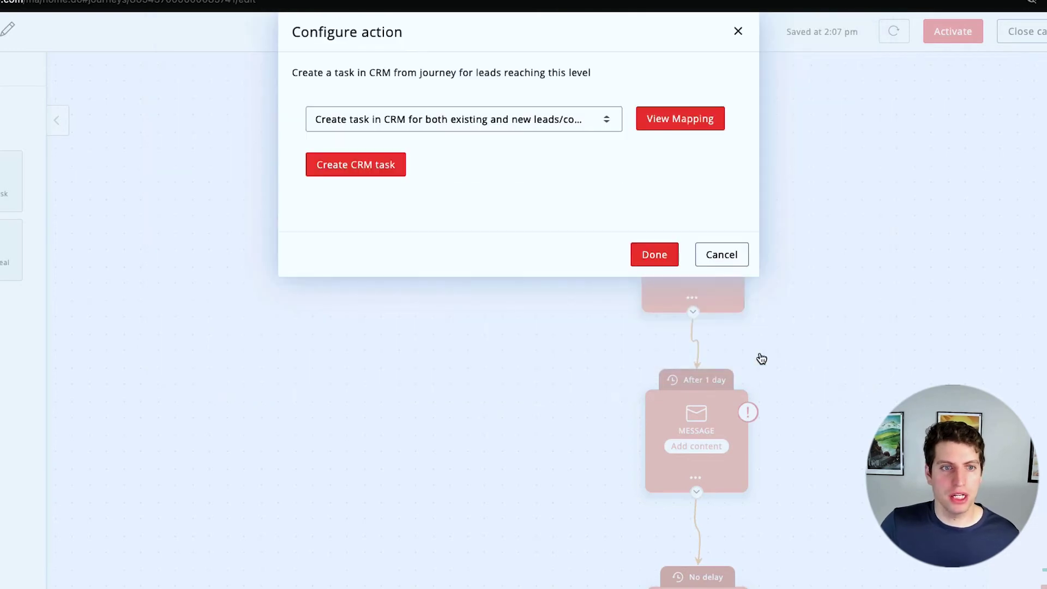
left_click(350, 168)
type("New Interested | FOLLOW UP!")
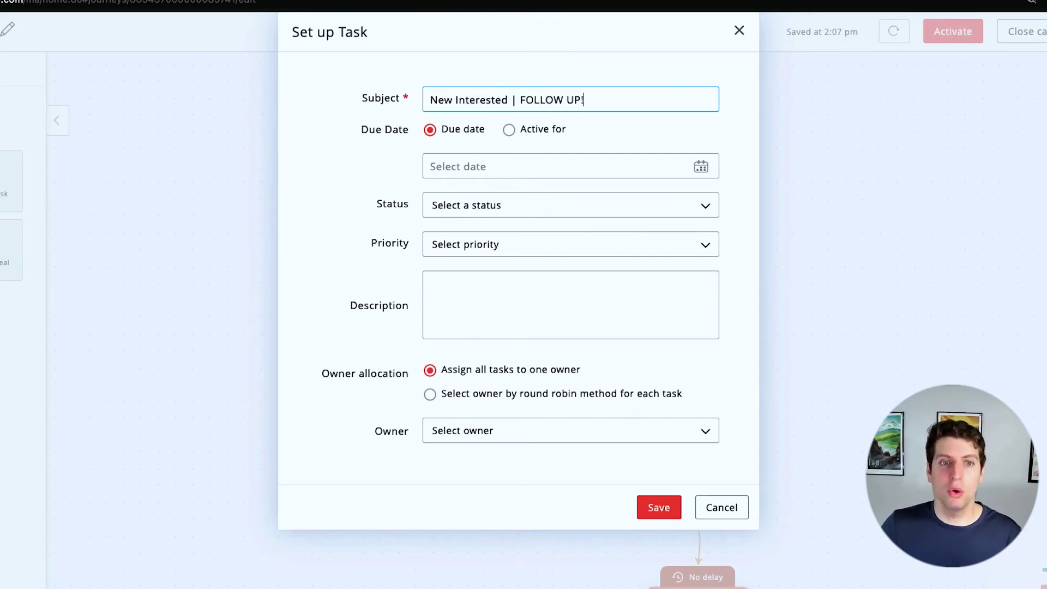
left_click(509, 129)
left_click(468, 207)
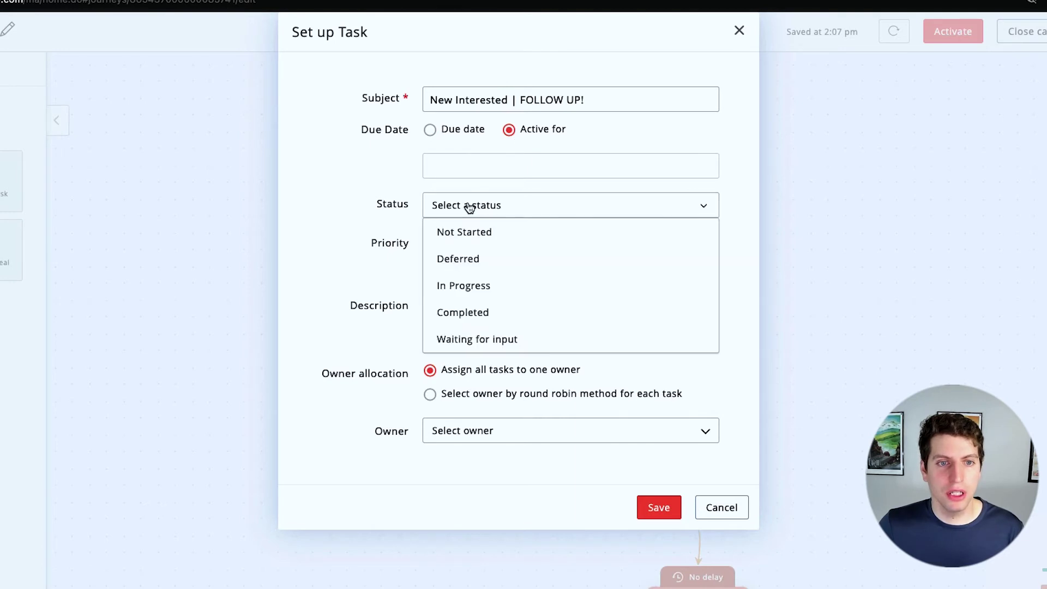
left_click(464, 233)
left_click(461, 244)
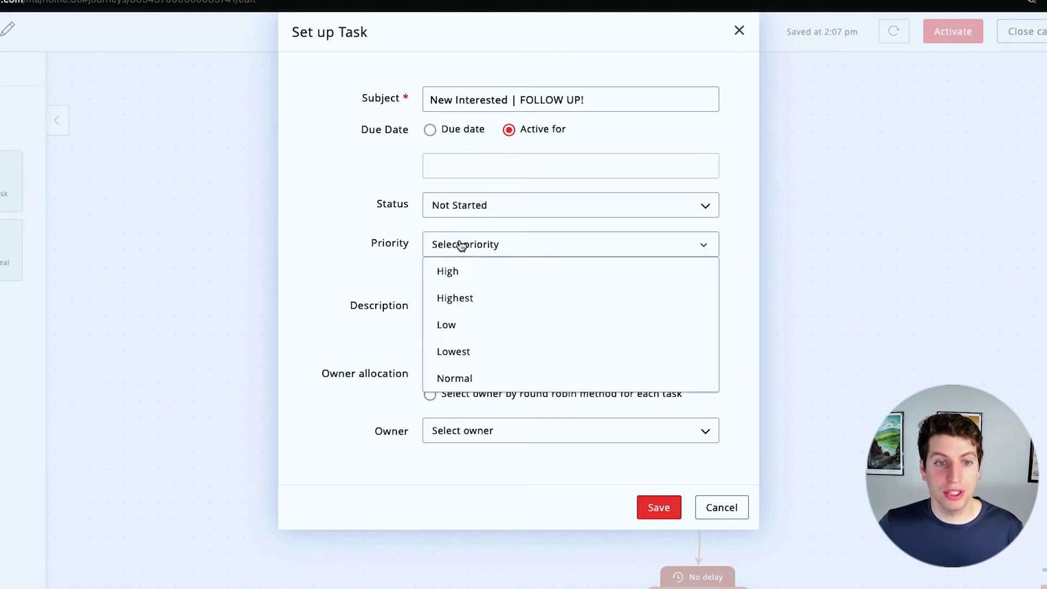
left_click(461, 304)
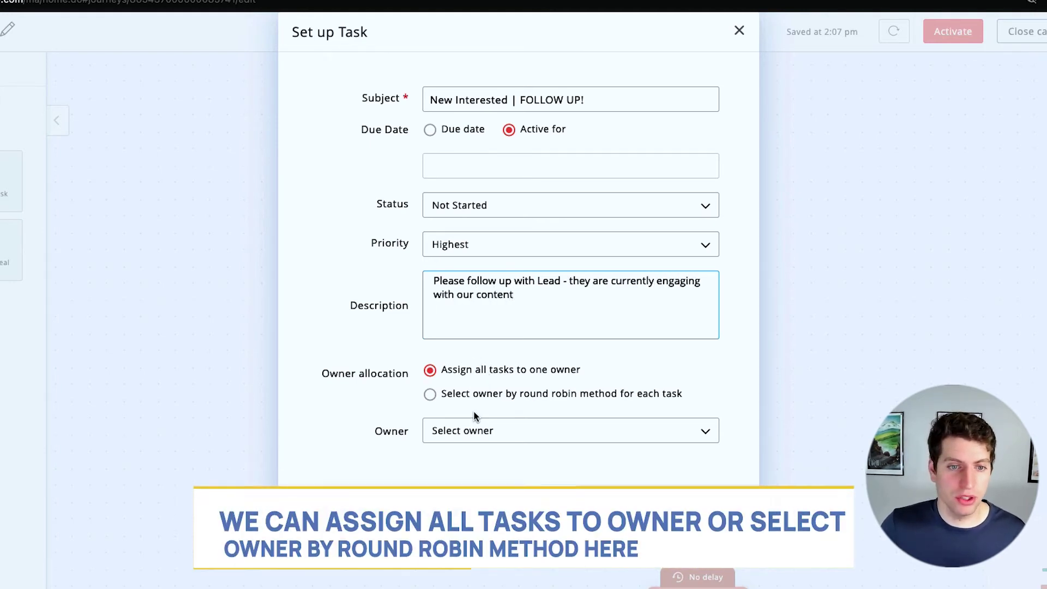
Assign one owner to all tasks and save the CRM task
left_click(429, 394)
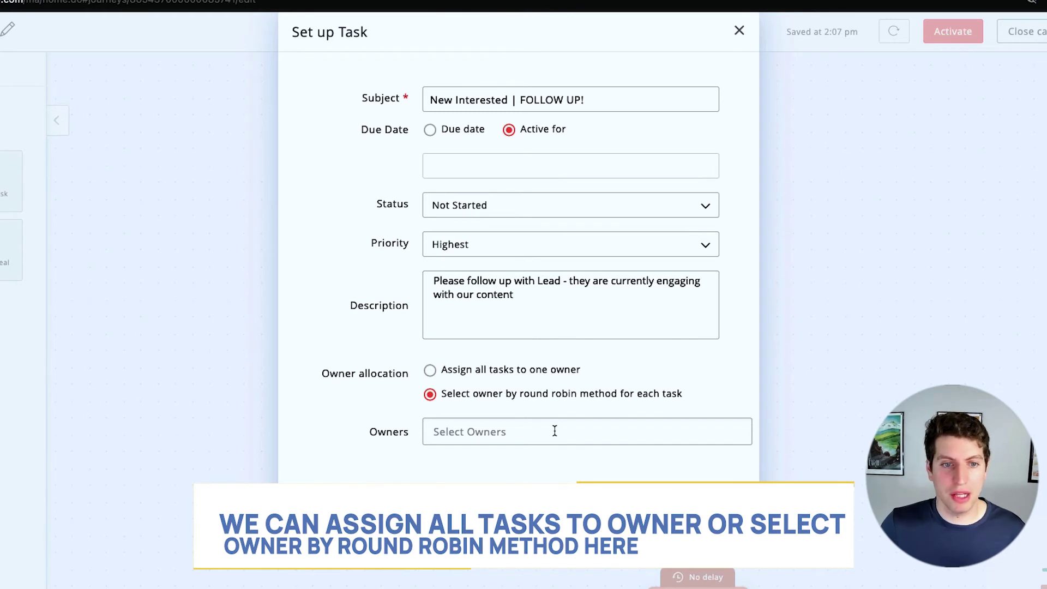
left_click(430, 369)
left_click(529, 439)
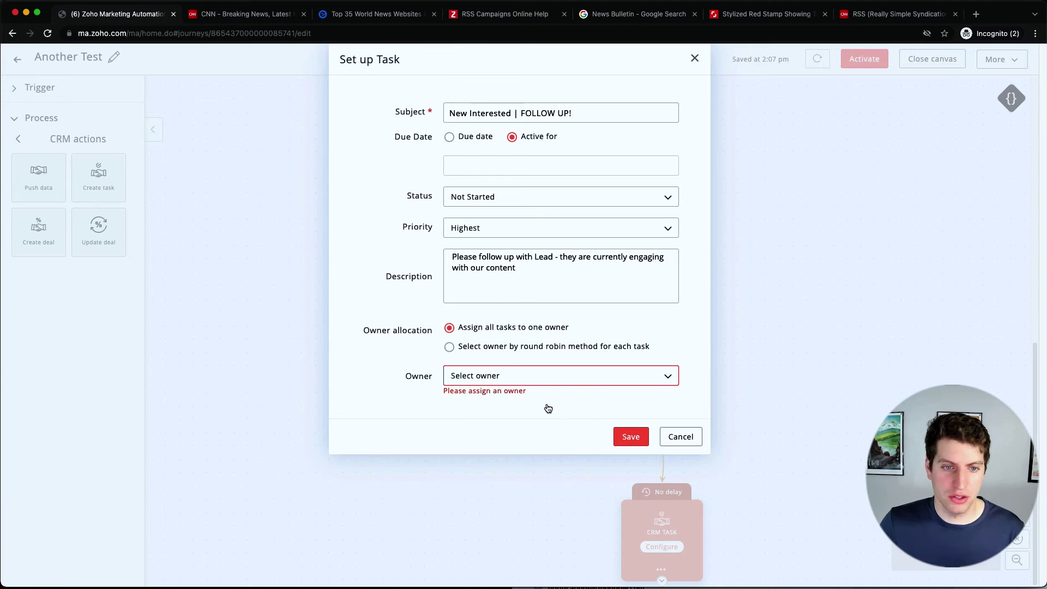
left_click(508, 378)
left_click(627, 436)
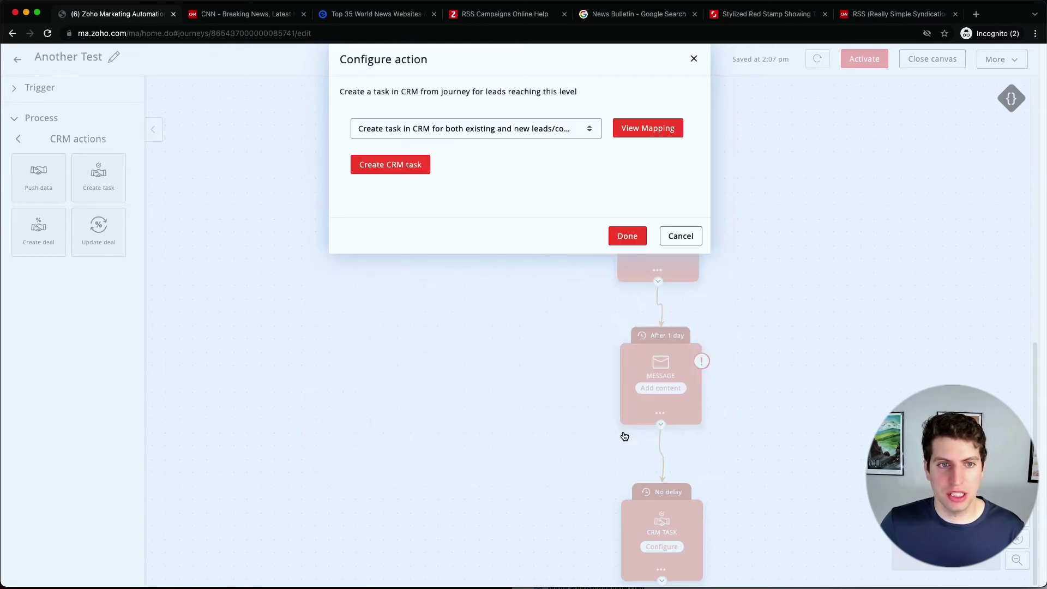
Confirm the CRM task action and browse the Process panel's end-of-journey actions
left_click(627, 236)
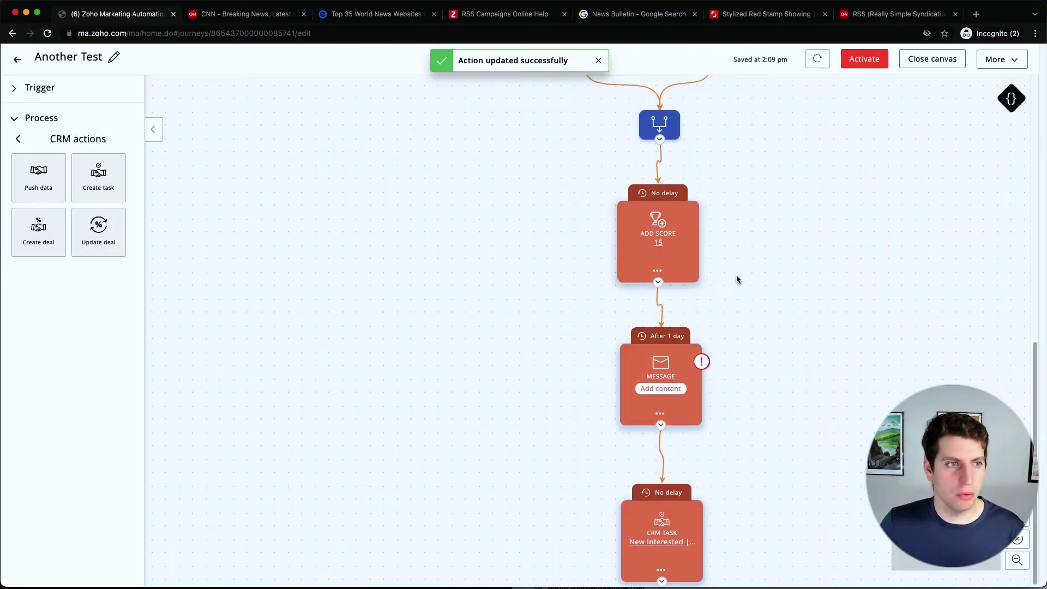
scroll(736, 275, "up", 5)
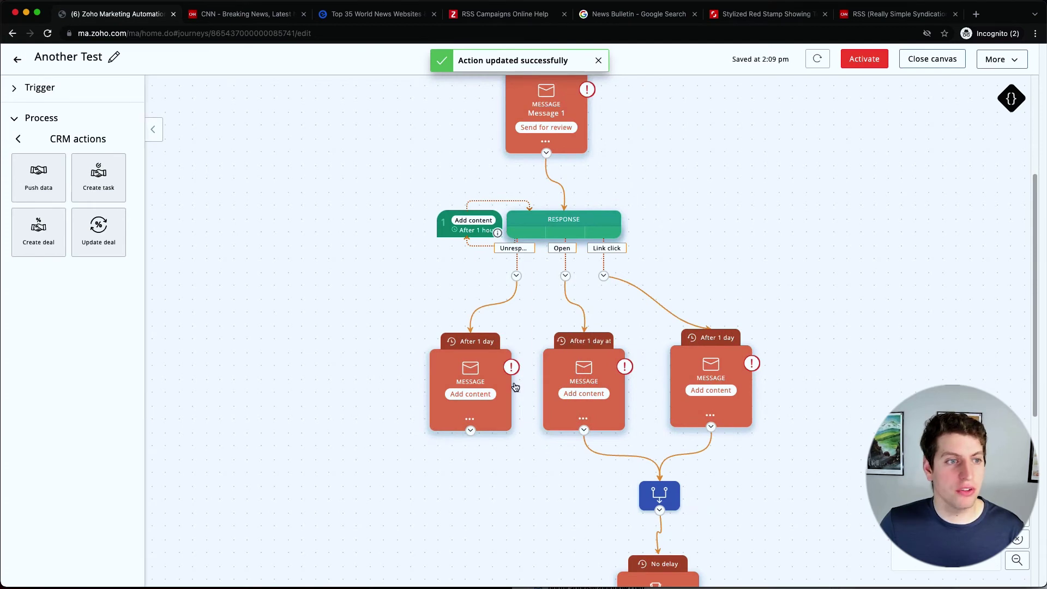
left_click(17, 121)
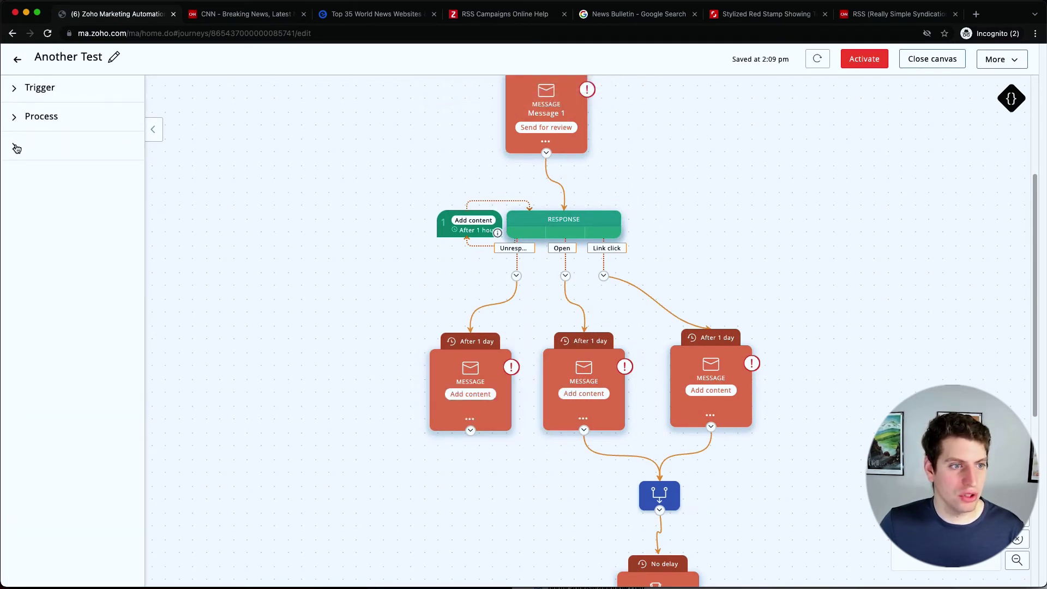
left_click(17, 148)
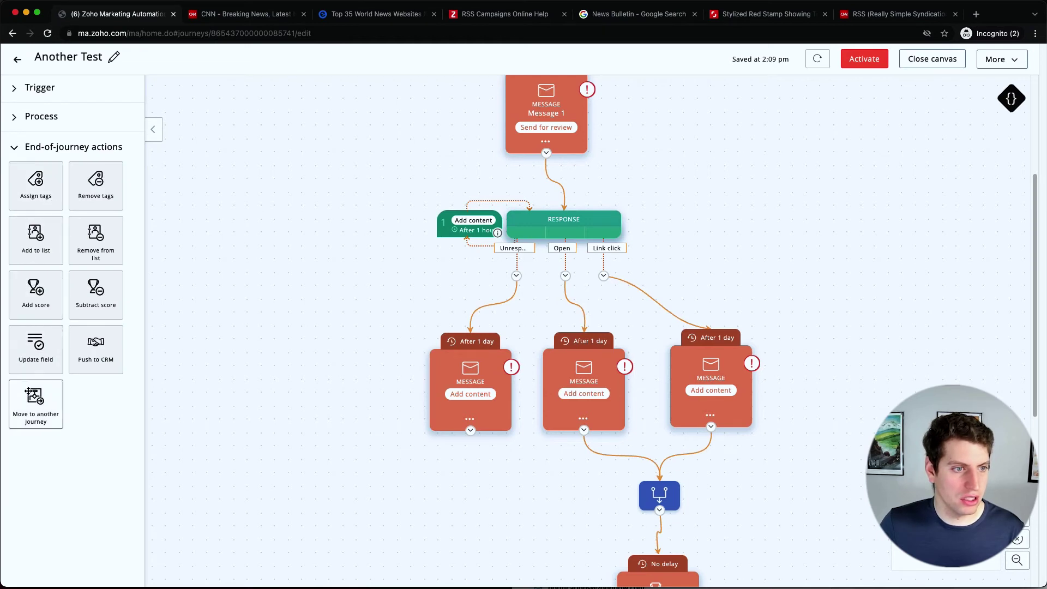
left_click(15, 120)
scroll(49, 368, "down", 5)
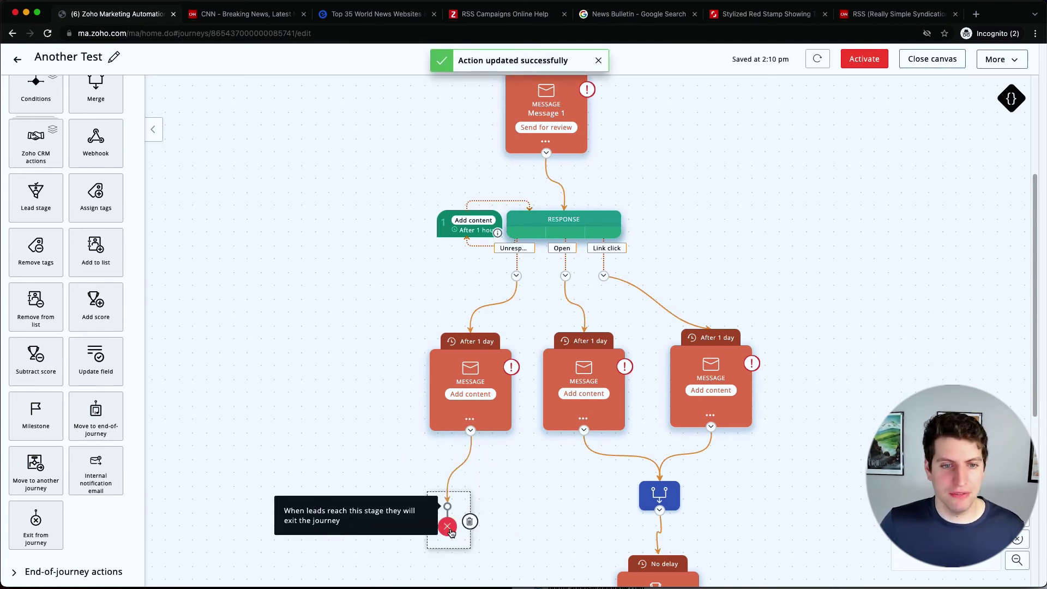
scroll(470, 439, "down", 3)
scroll(469, 438, "down", 2)
scroll(467, 437, "up", 4)
scroll(465, 383, "up", 4)
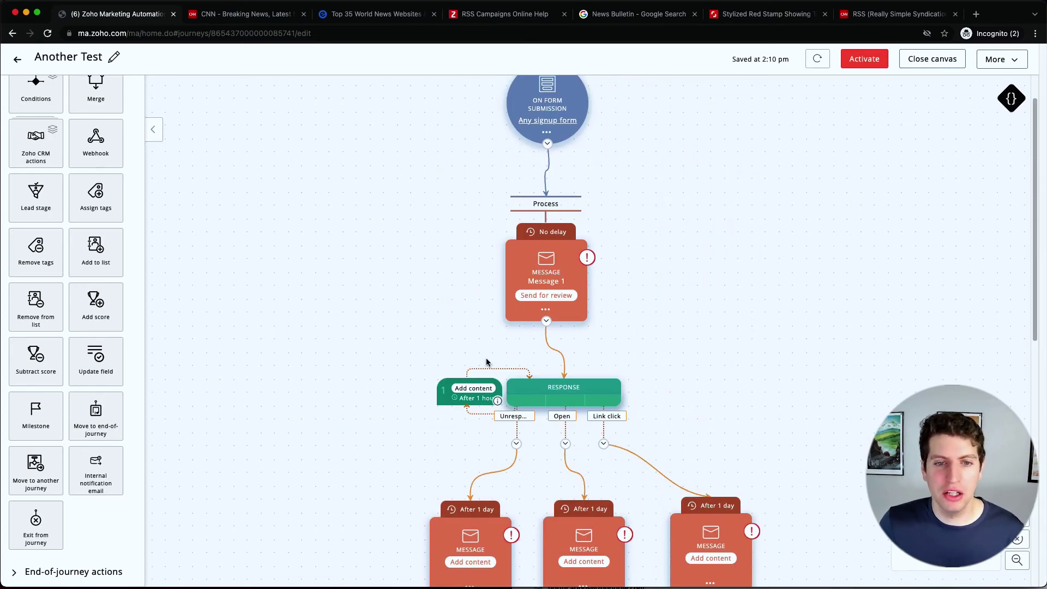
scroll(485, 357, "down", 4)
scroll(486, 358, "up", 3)
scroll(486, 357, "up", 3)
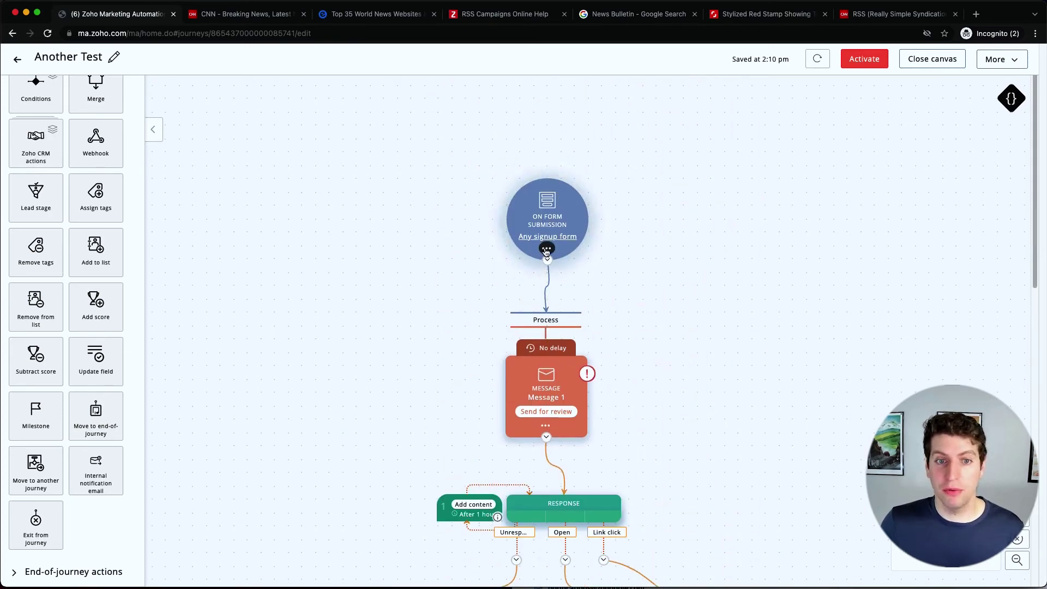
scroll(532, 246, "down", 3)
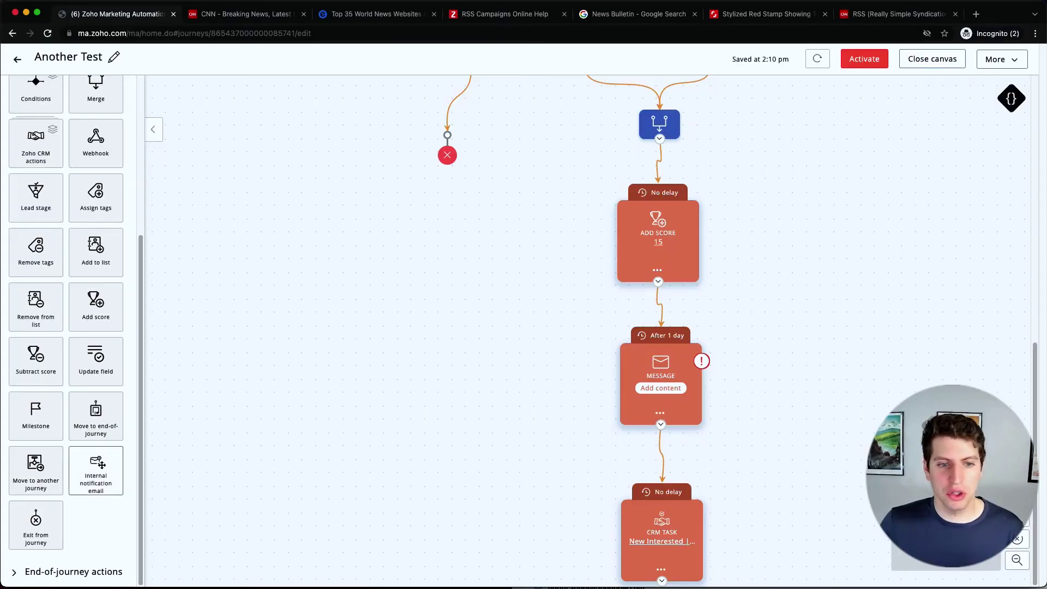
Place an internal notification email beneath the CRM Task node and open its configuration form
left_click_drag(96, 473, 537, 478)
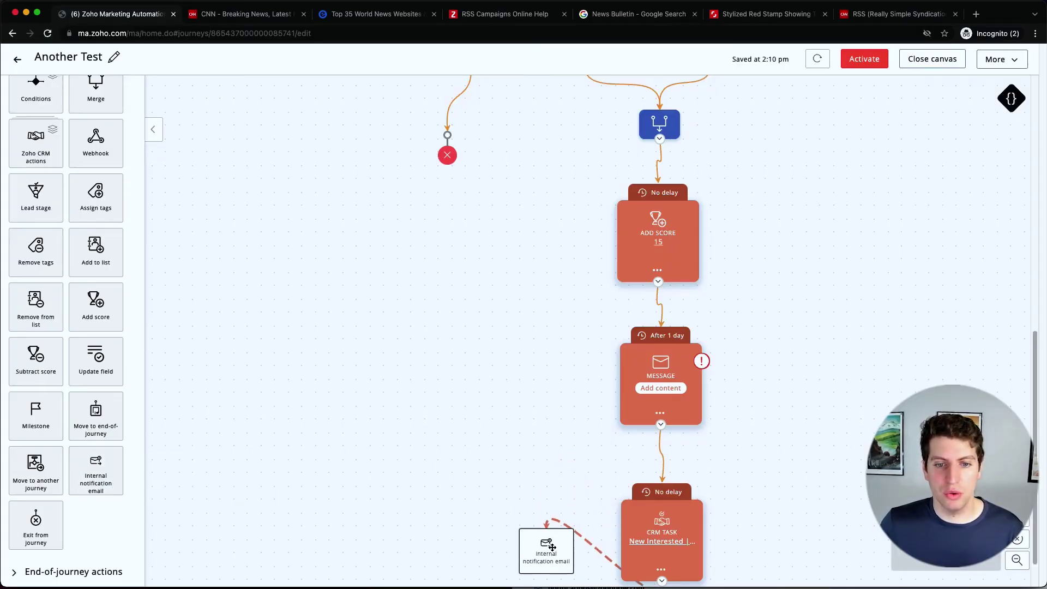
left_click_drag(549, 548, 540, 530)
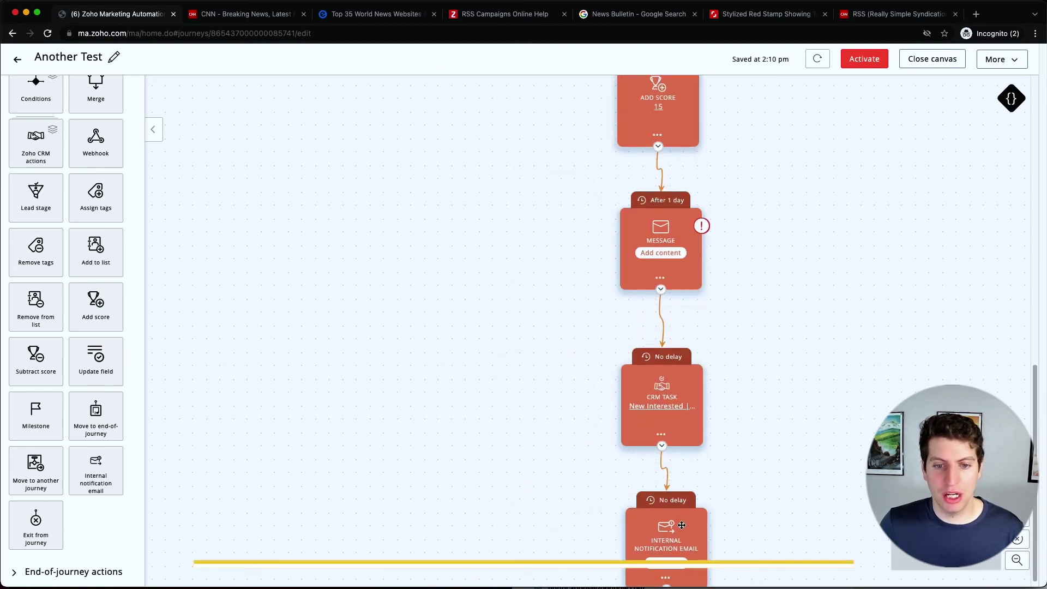
left_click(666, 554)
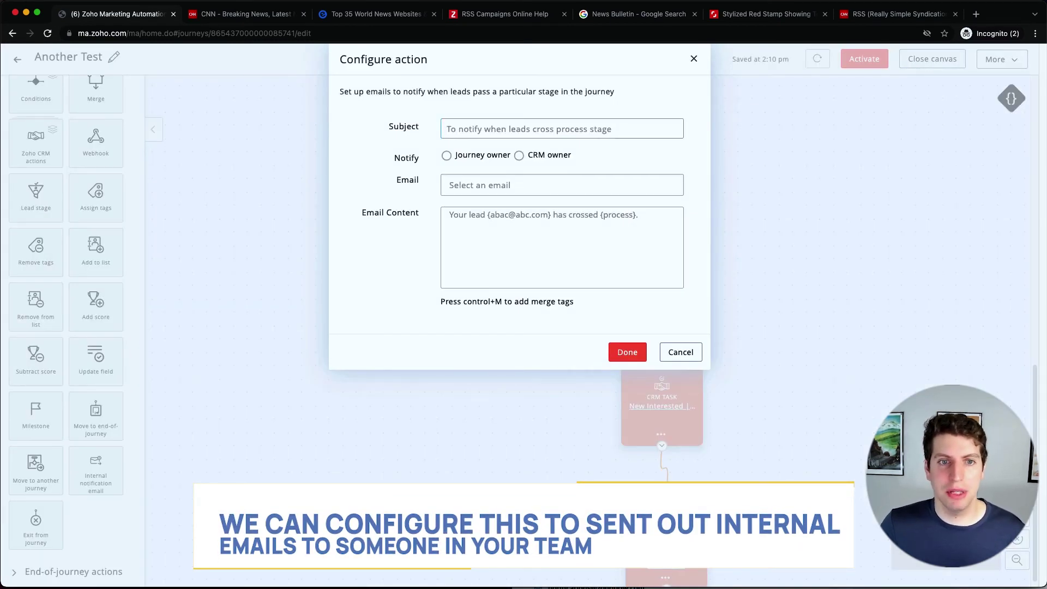